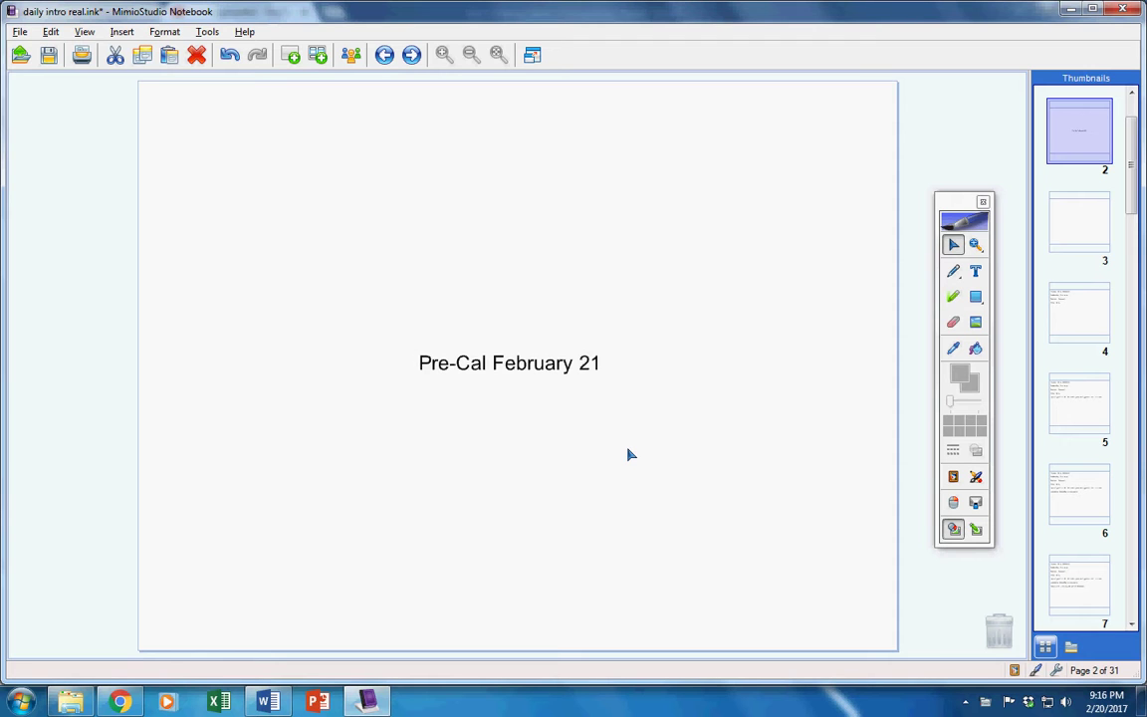
Step: On the page 4 schedule, underline Tuesday–Friday activities in red, then advance to page 5
{"action": "key", "text": "Page_Down"}
{"action": "key", "text": "Page_Down"}
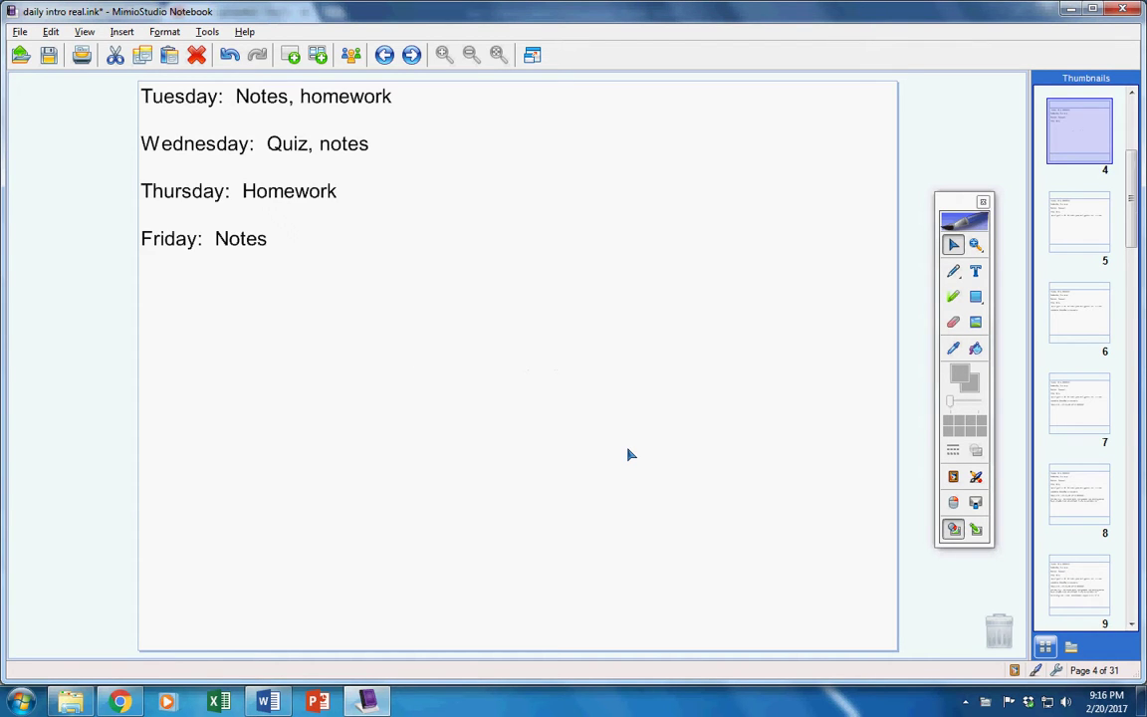
{"action": "left_click", "coordinate": [952, 271]}
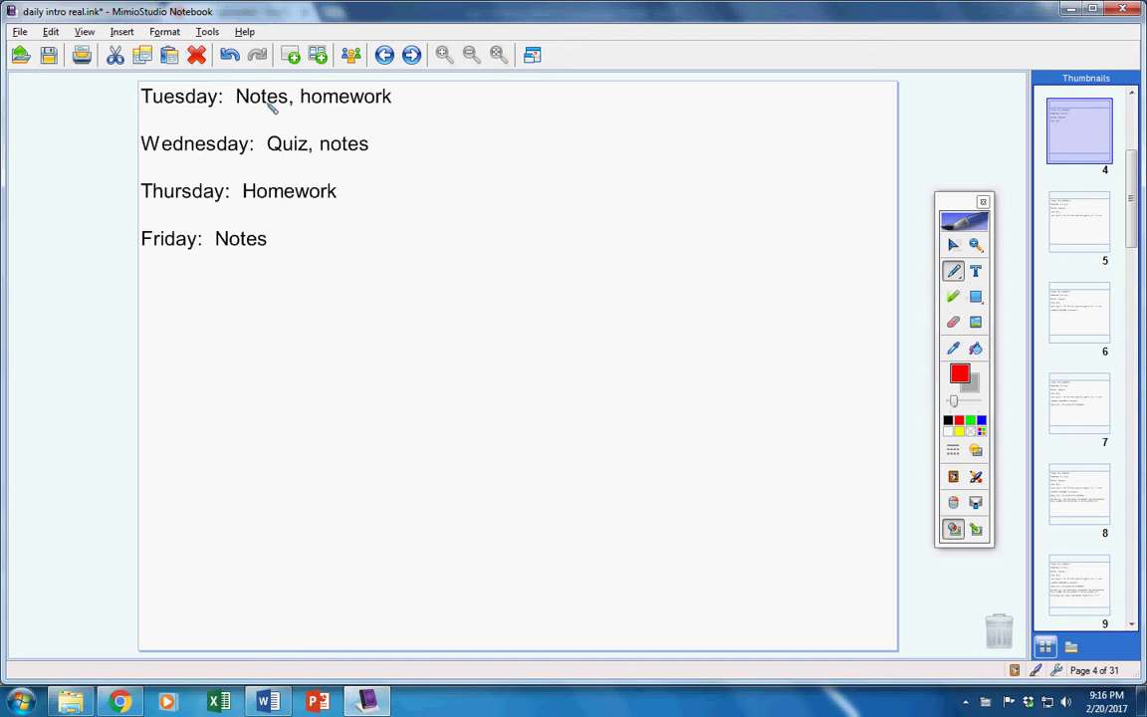
{"action": "left_click_drag", "start_coordinate": [236, 105], "coordinate": [286, 106]}
{"action": "left_click_drag", "start_coordinate": [300, 105], "coordinate": [391, 106]}
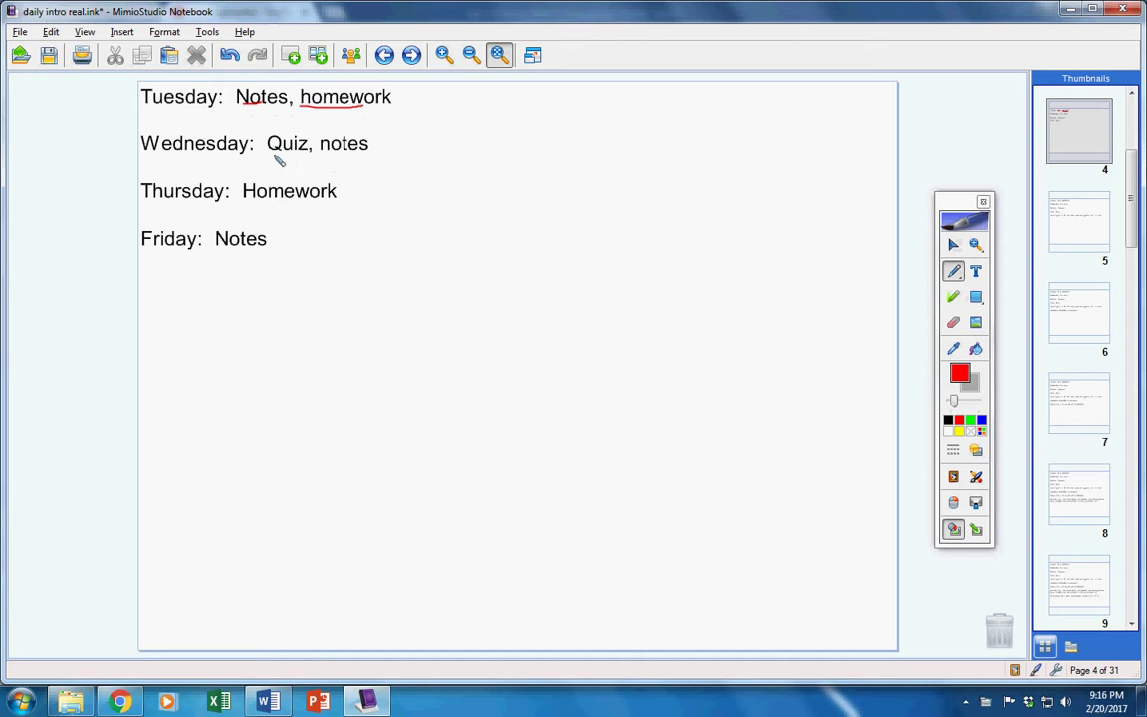
{"action": "left_click_drag", "start_coordinate": [267, 155], "coordinate": [366, 154]}
{"action": "left_click_drag", "start_coordinate": [243, 203], "coordinate": [328, 210]}
{"action": "left_click_drag", "start_coordinate": [229, 254], "coordinate": [265, 253]}
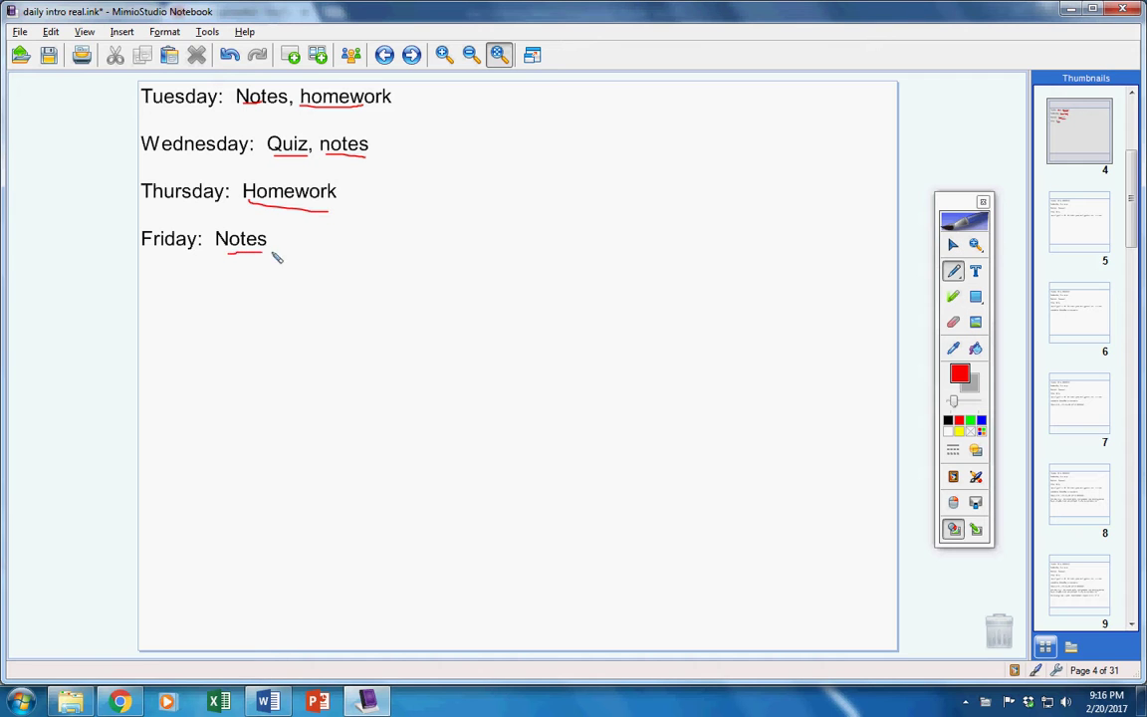
{"action": "left_click", "coordinate": [1086, 142]}
{"action": "key", "text": "Down"}
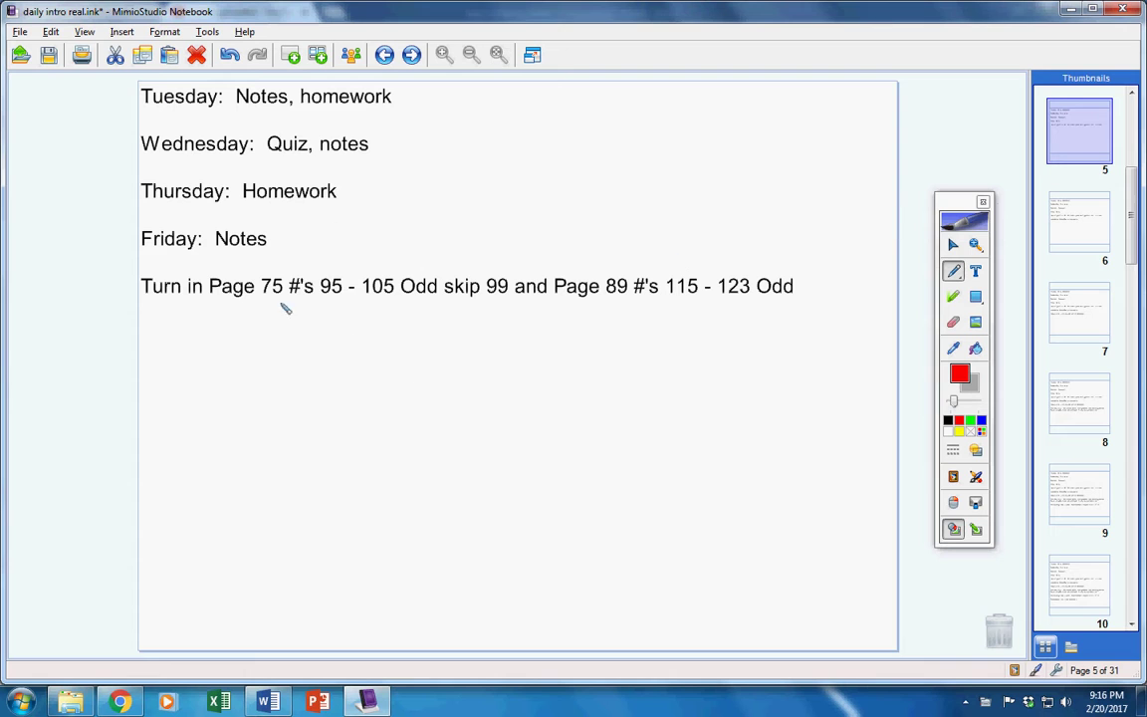
Step: Underline the Page 75 and Page 89 turn-in line in red and advance to page 6
{"action": "left_click_drag", "start_coordinate": [211, 309], "coordinate": [796, 301]}
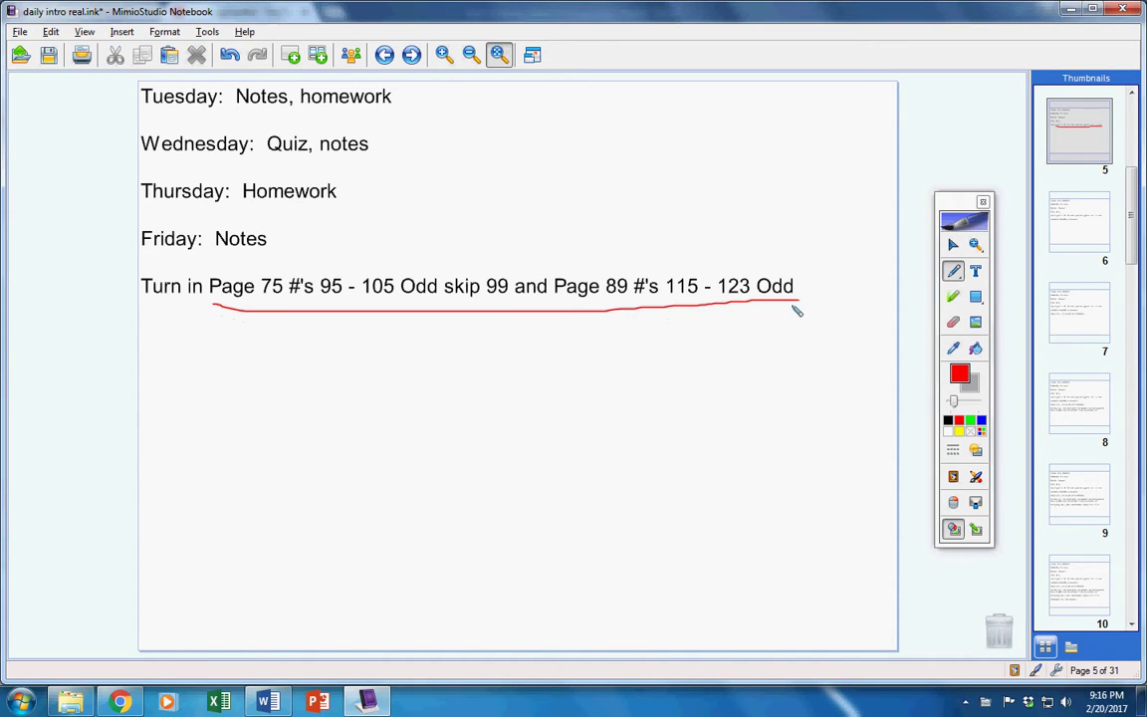
{"action": "left_click", "coordinate": [1070, 146]}
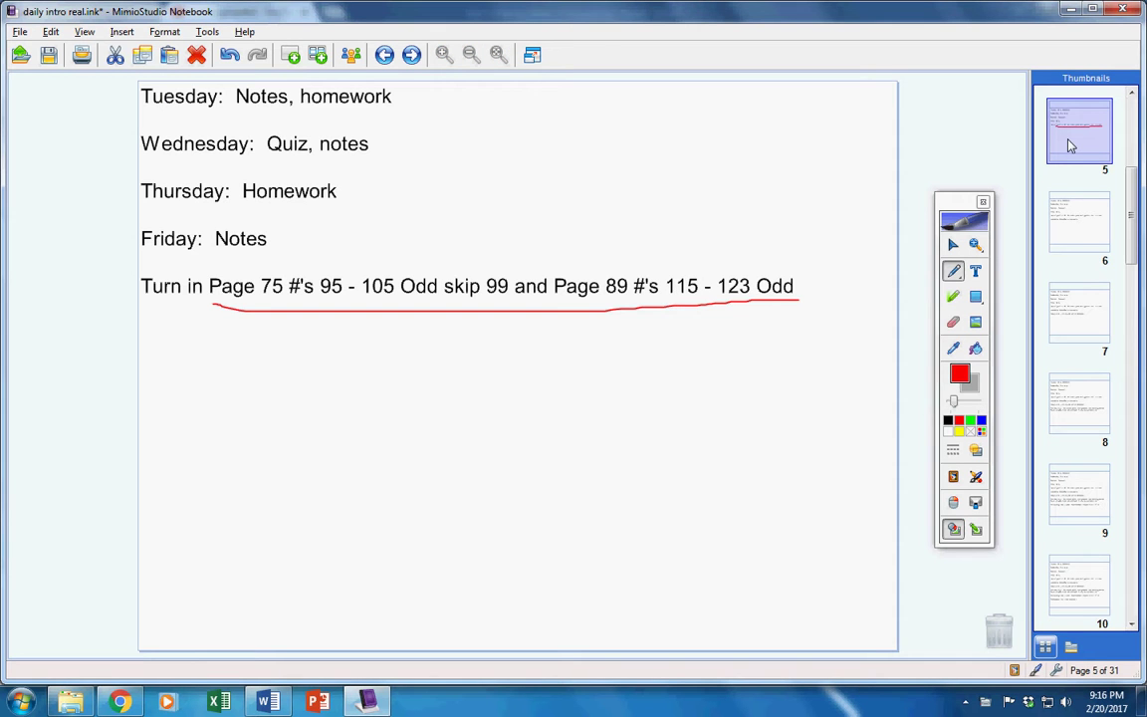
{"action": "key", "text": "Down"}
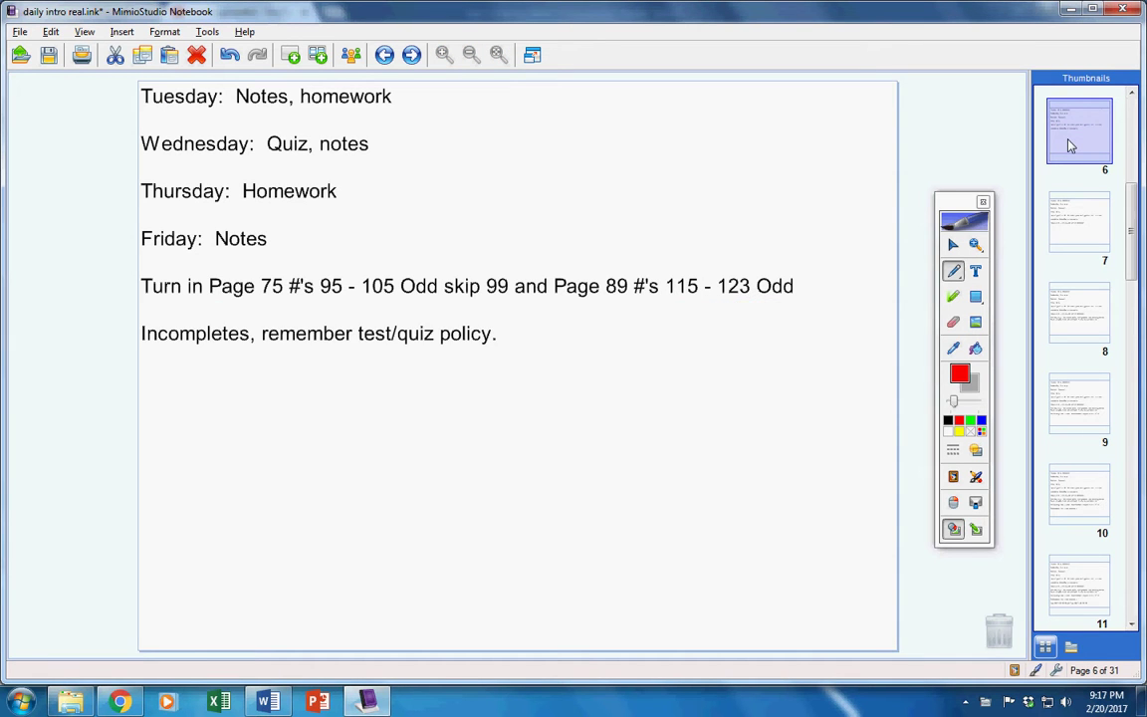
Step: Review the Pre-Cal Incompletes document in Word and open the Mimio extra tools menu
{"action": "left_click", "coordinate": [277, 705]}
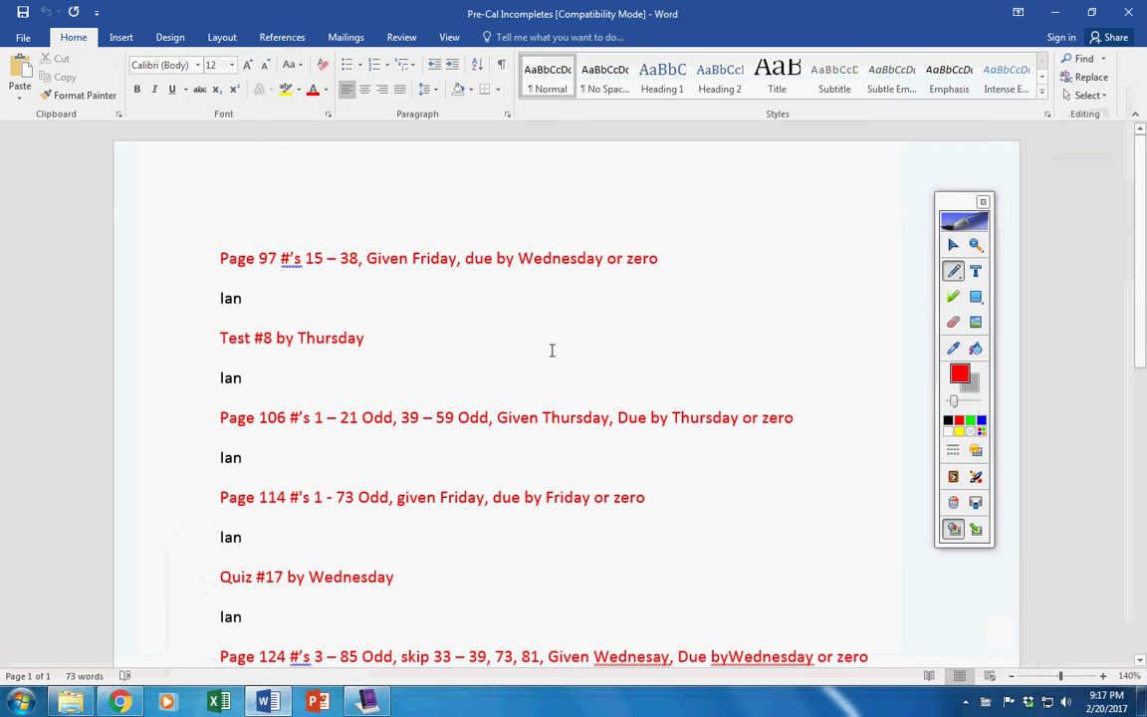
{"action": "scroll", "coordinate": [685, 313], "scroll_direction": "down", "scroll_amount": 3}
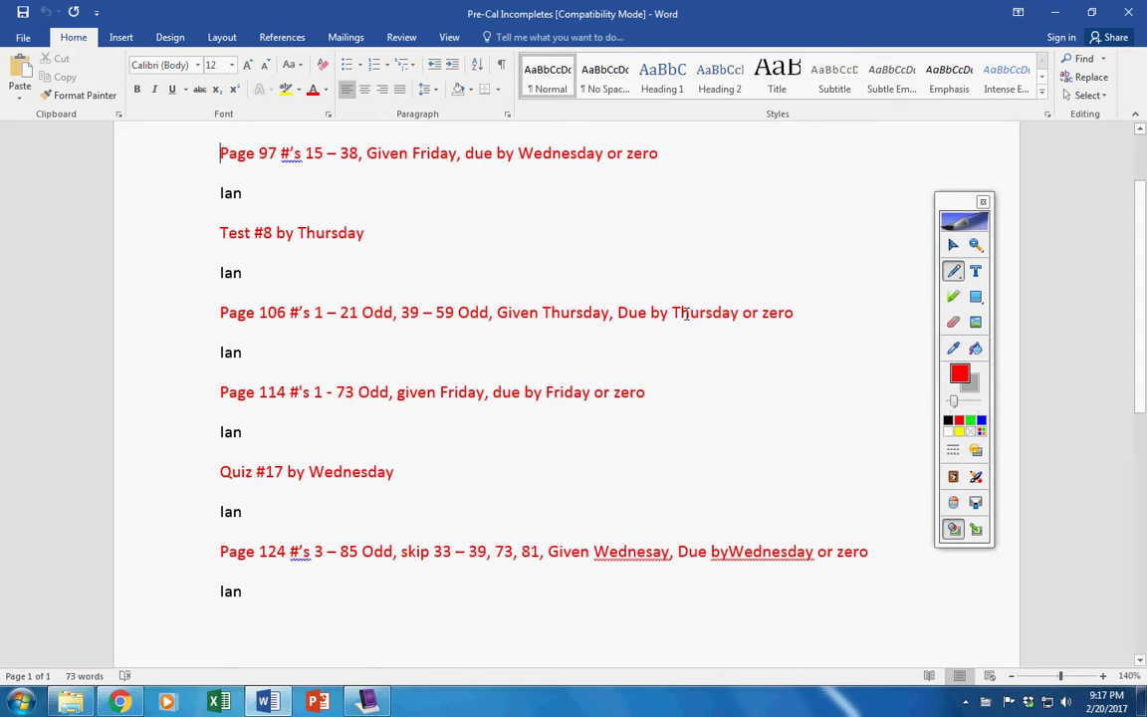
{"action": "scroll", "coordinate": [368, 324], "scroll_direction": "up", "scroll_amount": 3}
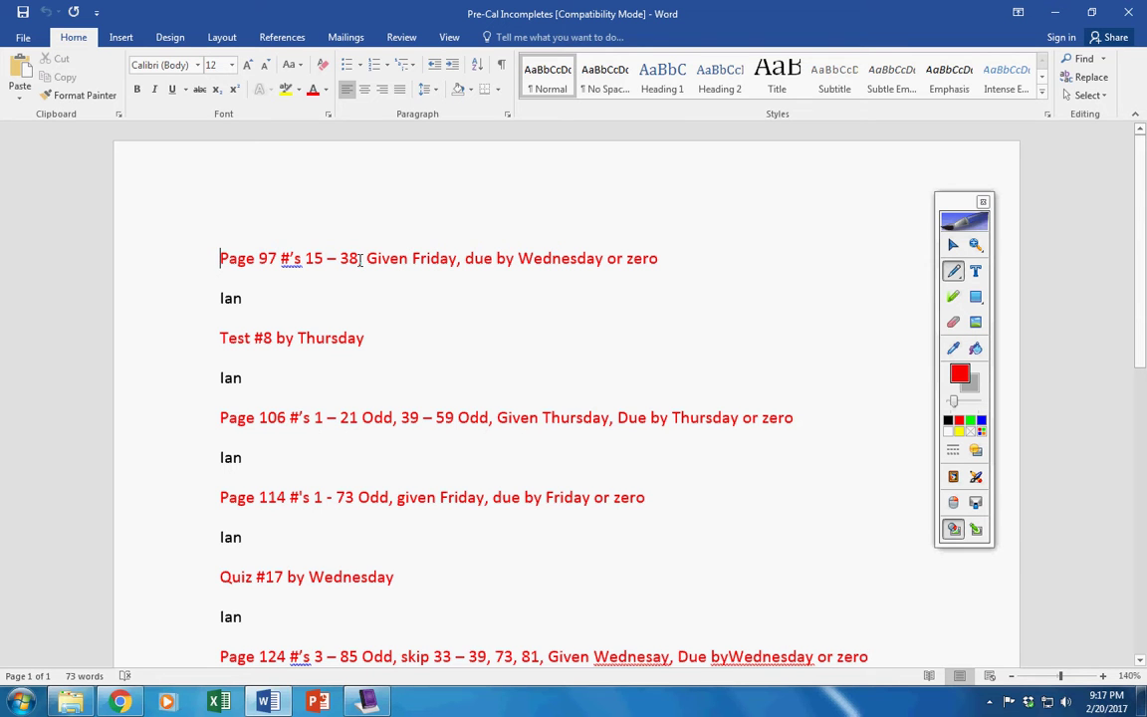
{"action": "scroll", "coordinate": [449, 413], "scroll_direction": "down", "scroll_amount": 3}
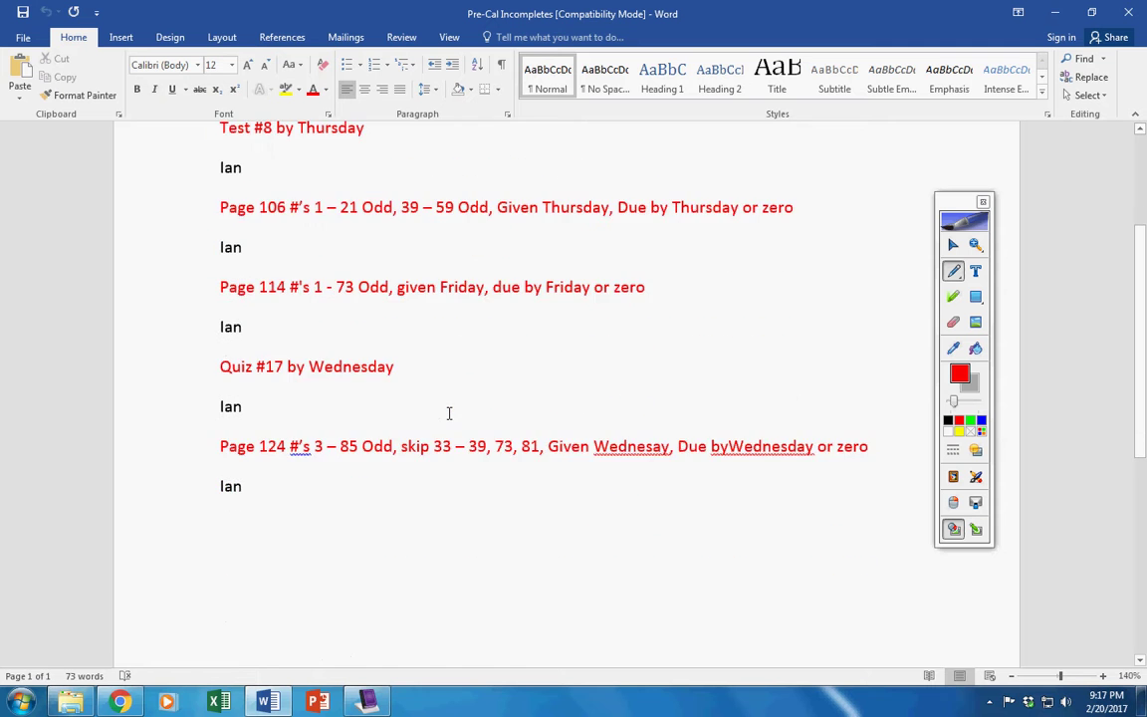
{"action": "scroll", "coordinate": [443, 408], "scroll_direction": "up", "scroll_amount": 2}
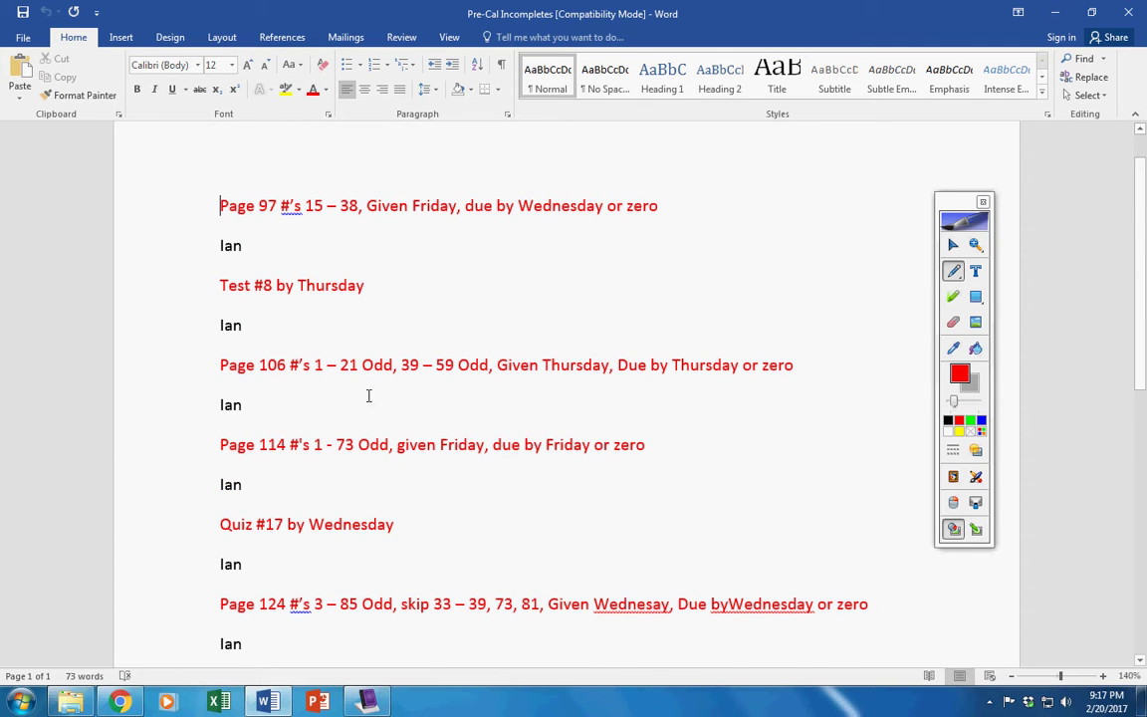
{"action": "left_click", "coordinate": [975, 476]}
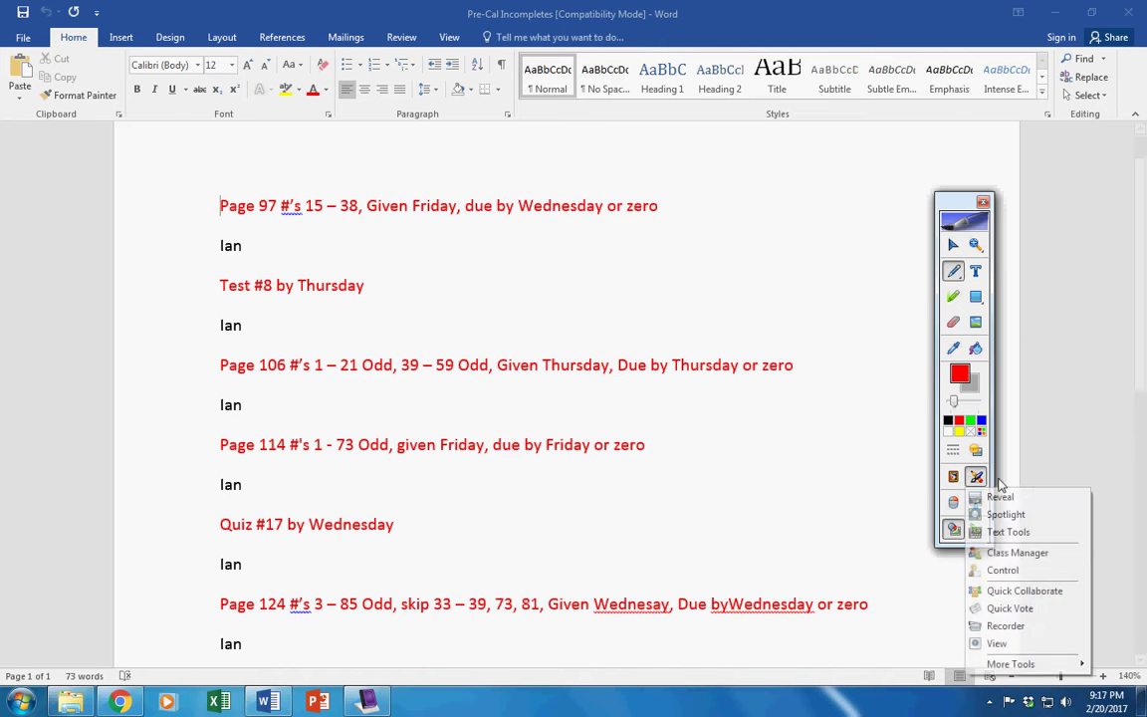
Step: Start the Mimio Recorder, select the Test #8 and Quiz #17 lines, then return to Notebook
{"action": "left_click", "coordinate": [1040, 624]}
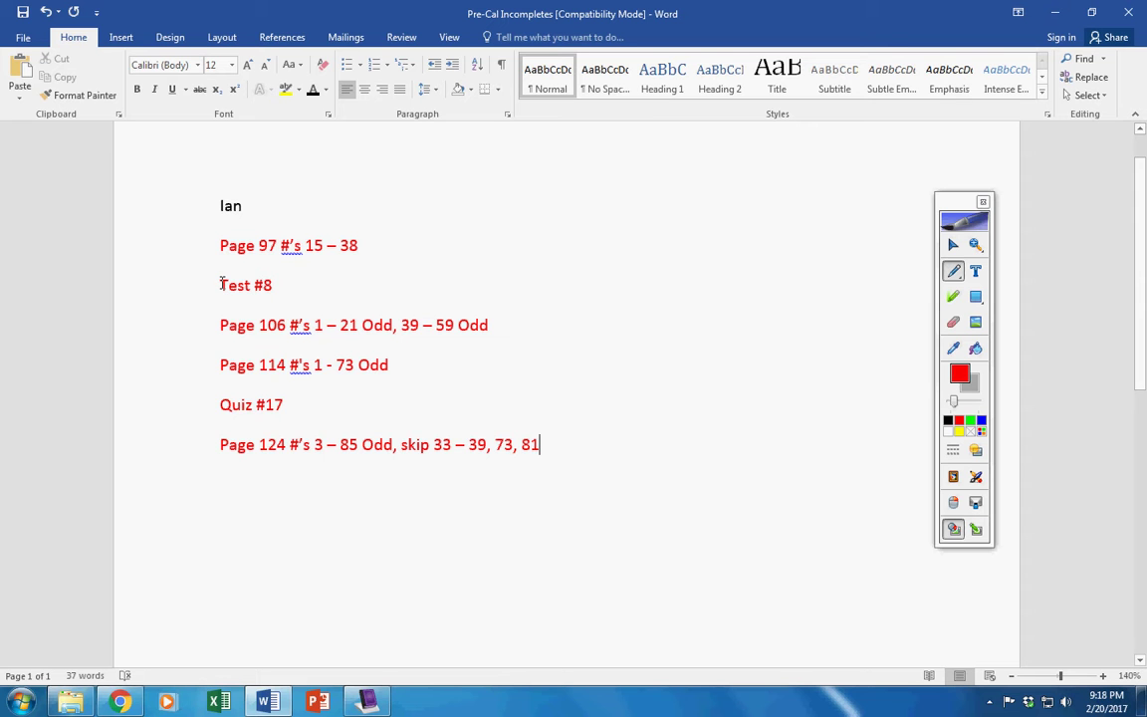
{"action": "left_click_drag", "start_coordinate": [221, 284], "coordinate": [287, 287]}
{"action": "left_click_drag", "start_coordinate": [219, 404], "coordinate": [293, 405]}
{"action": "left_click", "coordinate": [279, 283]}
{"action": "key", "text": "alt+Tab"}
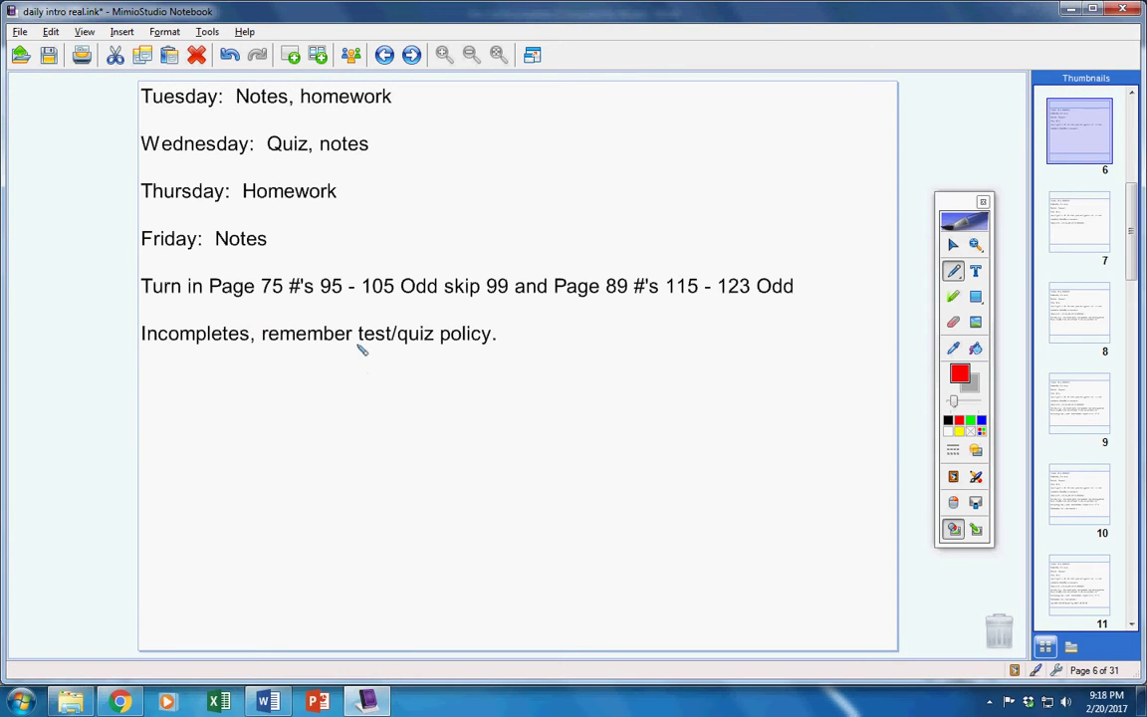
Step: Underline test/quiz in the incompletes reminder in red, then page ahead to page 8
{"action": "left_click_drag", "start_coordinate": [357, 344], "coordinate": [434, 346]}
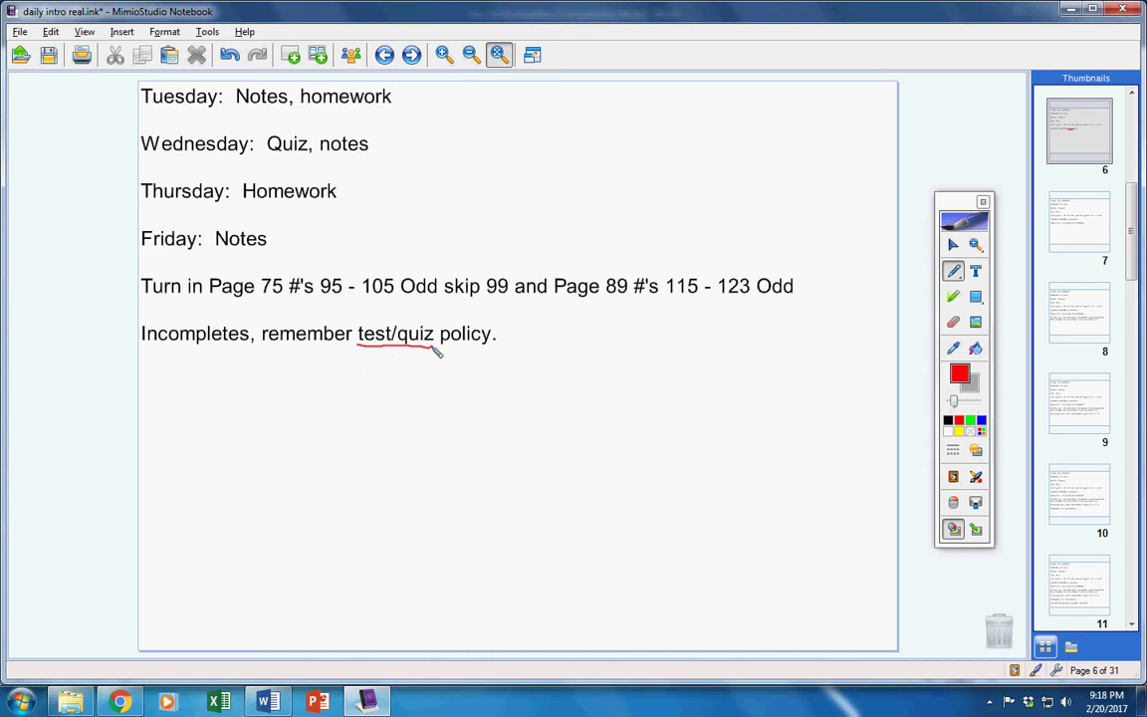
{"action": "left_click", "coordinate": [1080, 147]}
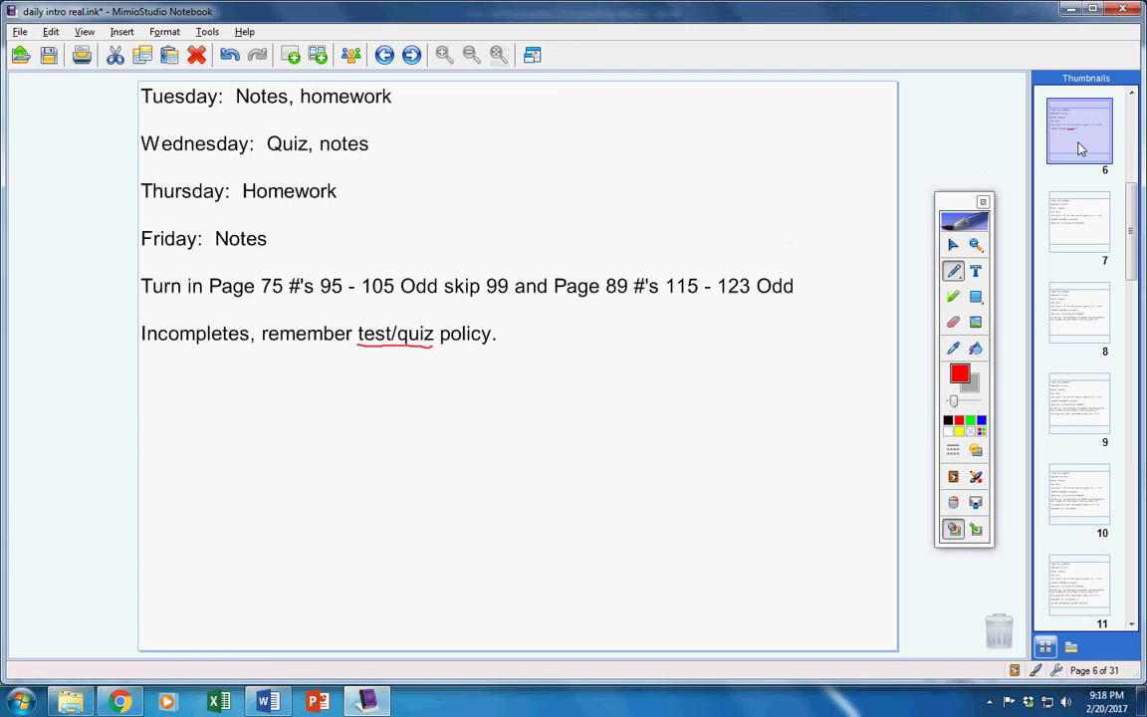
{"action": "key", "text": "Page_Down"}
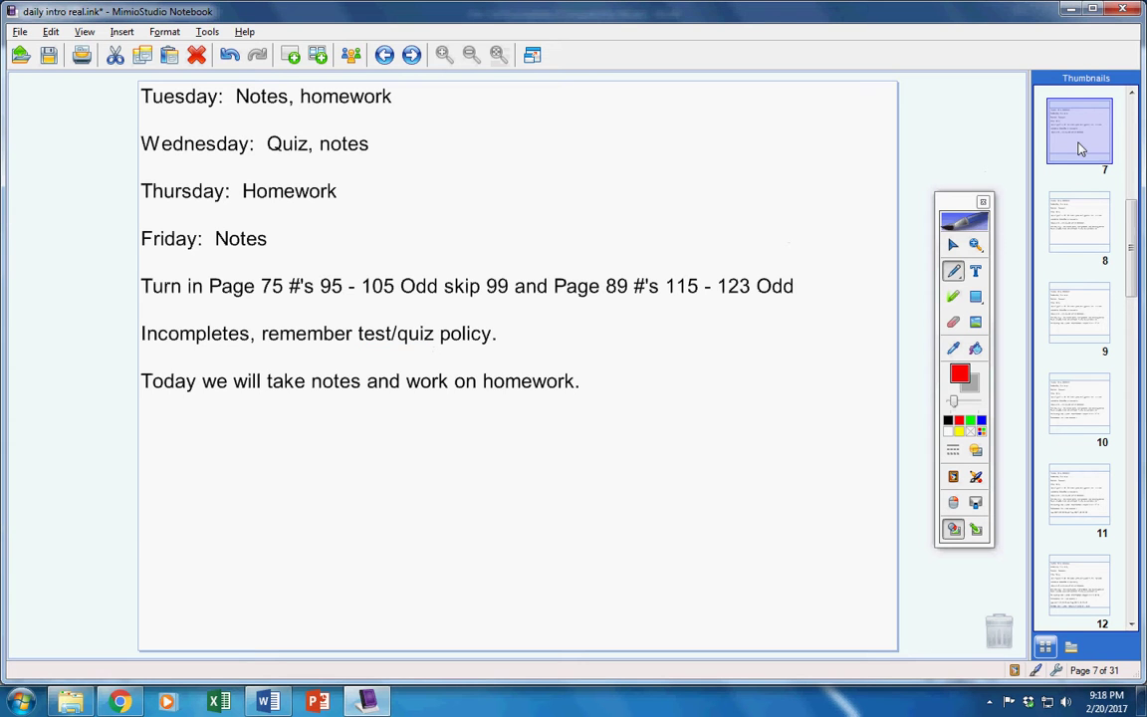
{"action": "key", "text": "Page_Down"}
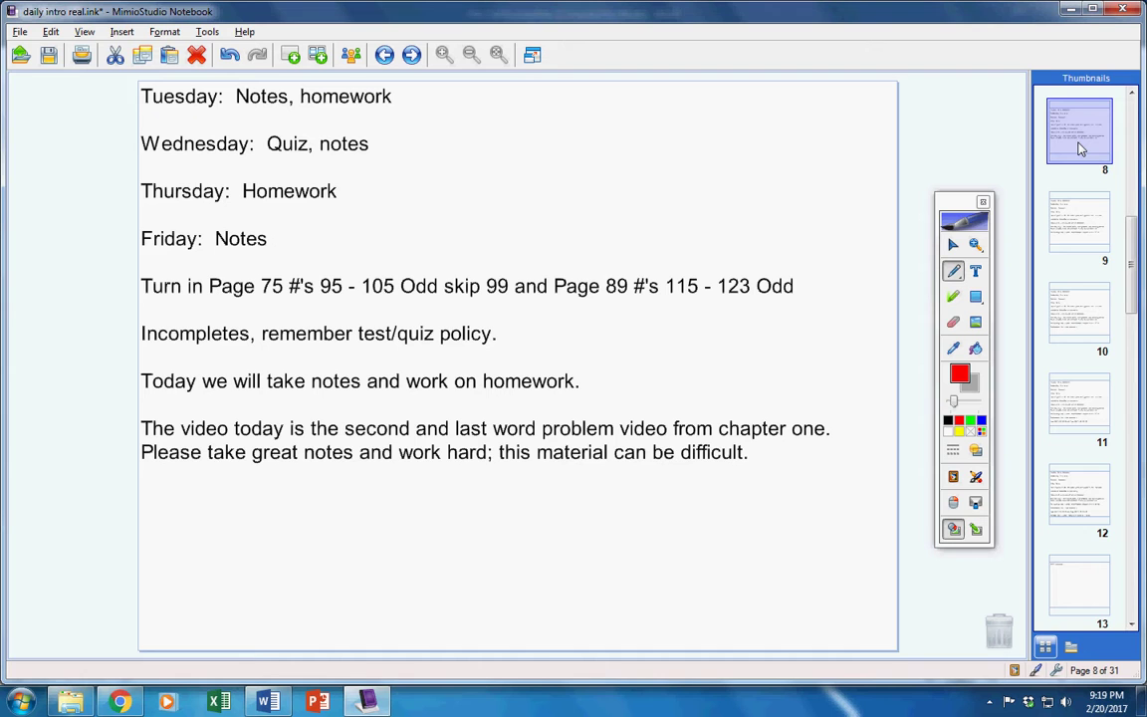
Step: Reach the homework slide and underline problems 33, 61, 63 and 81, 83, 85 in red
{"action": "key", "text": "Page_Down"}
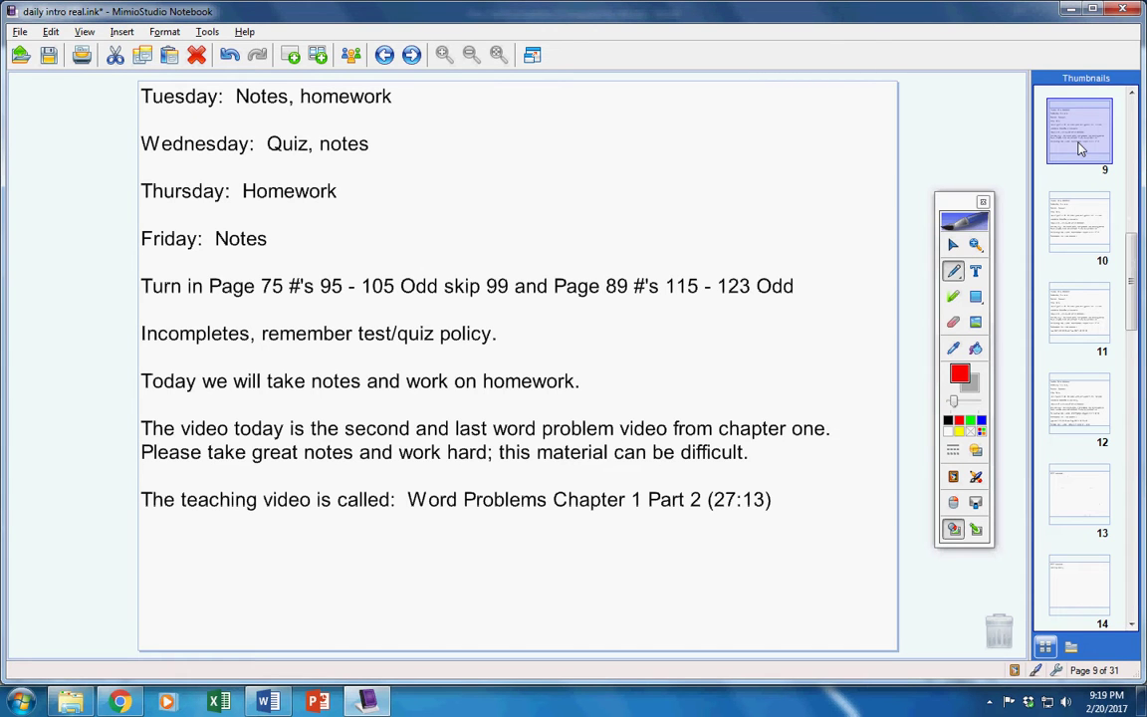
{"action": "key", "text": "Page_Down"}
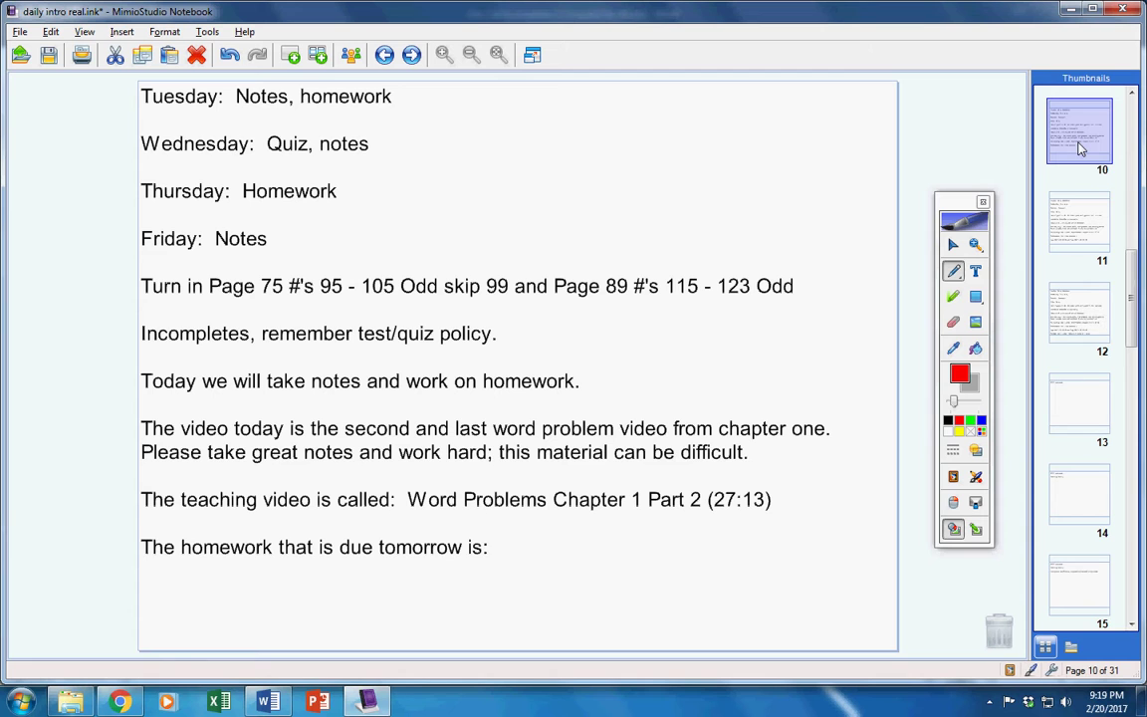
{"action": "key", "text": "Page_Down"}
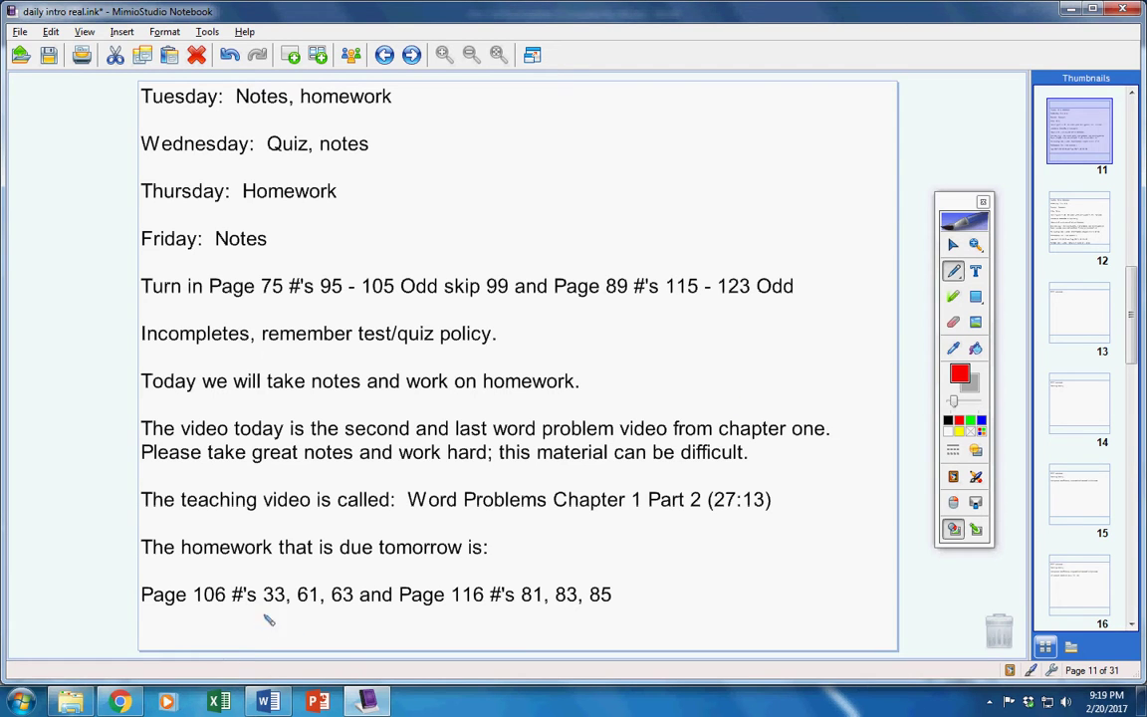
{"action": "left_click_drag", "start_coordinate": [263, 603], "coordinate": [356, 605]}
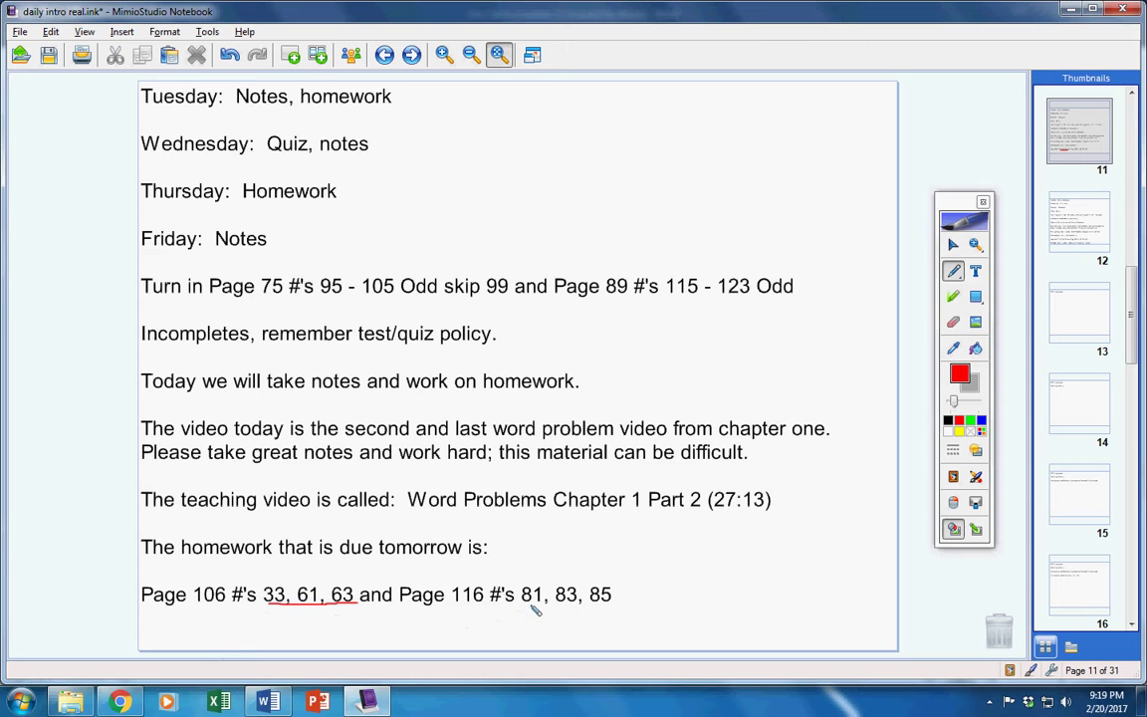
{"action": "left_click_drag", "start_coordinate": [520, 605], "coordinate": [607, 612]}
Step: On page 12, undo a stray red loop, mark the Wednesday quiz line, and advance to page 13
{"action": "left_click", "coordinate": [1085, 140]}
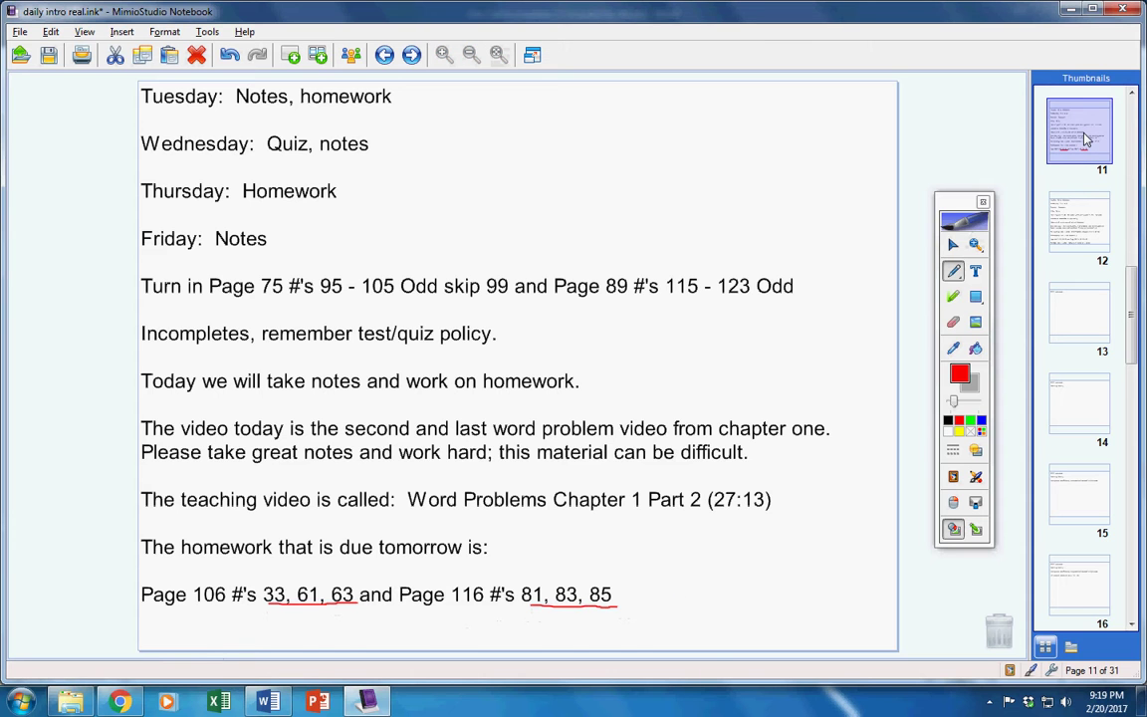
{"action": "scroll", "coordinate": [1085, 139], "scroll_direction": "down", "scroll_amount": 1}
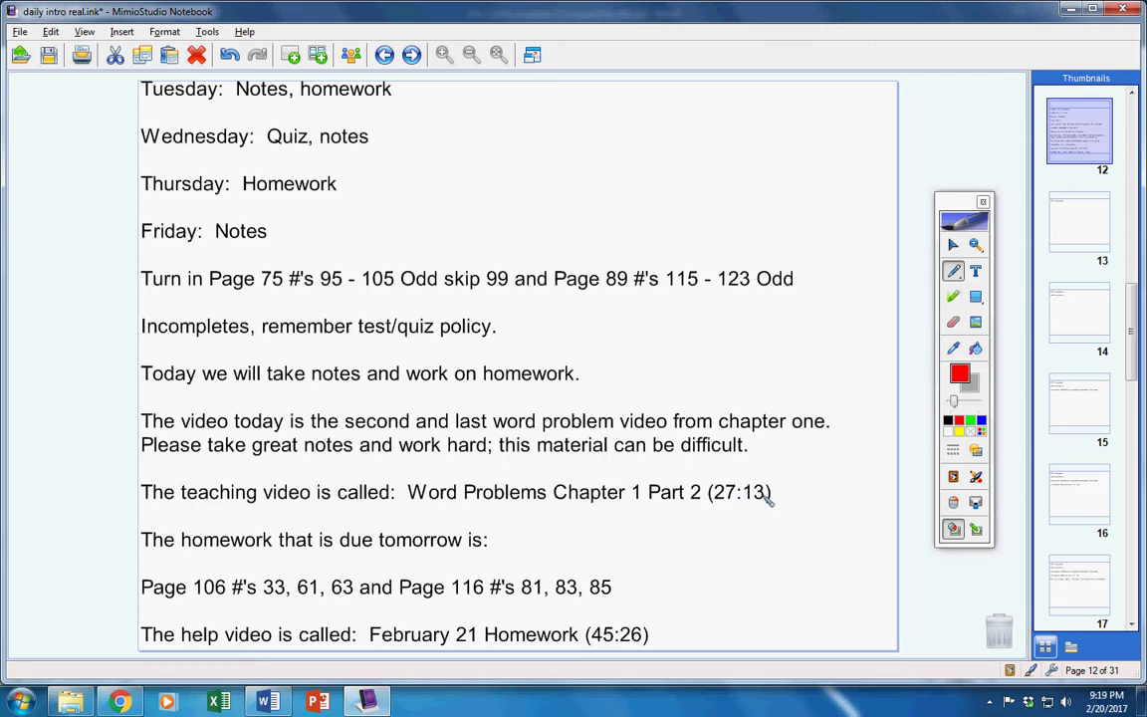
{"action": "mouse_move", "coordinate": [749, 470]}
{"action": "left_mouse_down"}
{"action": "mouse_move", "coordinate": [552, 647]}
{"action": "mouse_move", "coordinate": [745, 631]}
{"action": "mouse_move", "coordinate": [673, 428]}
{"action": "left_mouse_up"}
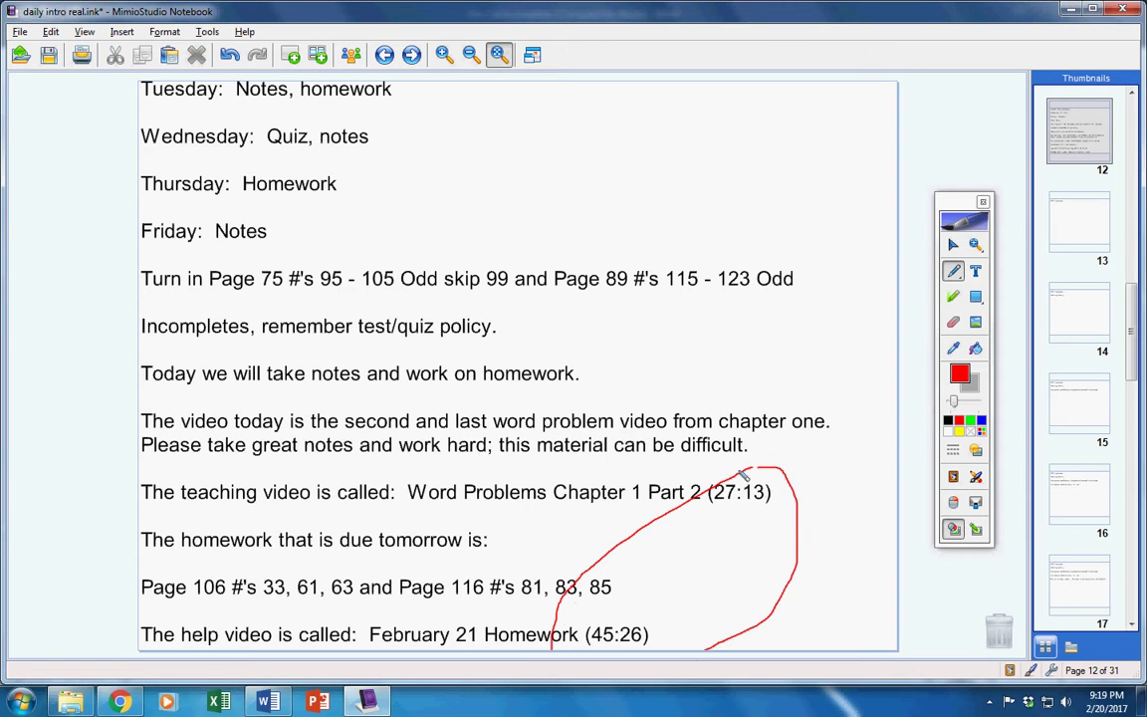
{"action": "left_click", "coordinate": [229, 55]}
{"action": "mouse_move", "coordinate": [516, 148]}
{"action": "left_mouse_down"}
{"action": "mouse_move", "coordinate": [540, 148]}
{"action": "mouse_move", "coordinate": [533, 165]}
{"action": "mouse_move", "coordinate": [563, 167]}
{"action": "mouse_move", "coordinate": [573, 156]}
{"action": "mouse_move", "coordinate": [563, 148]}
{"action": "left_mouse_up"}
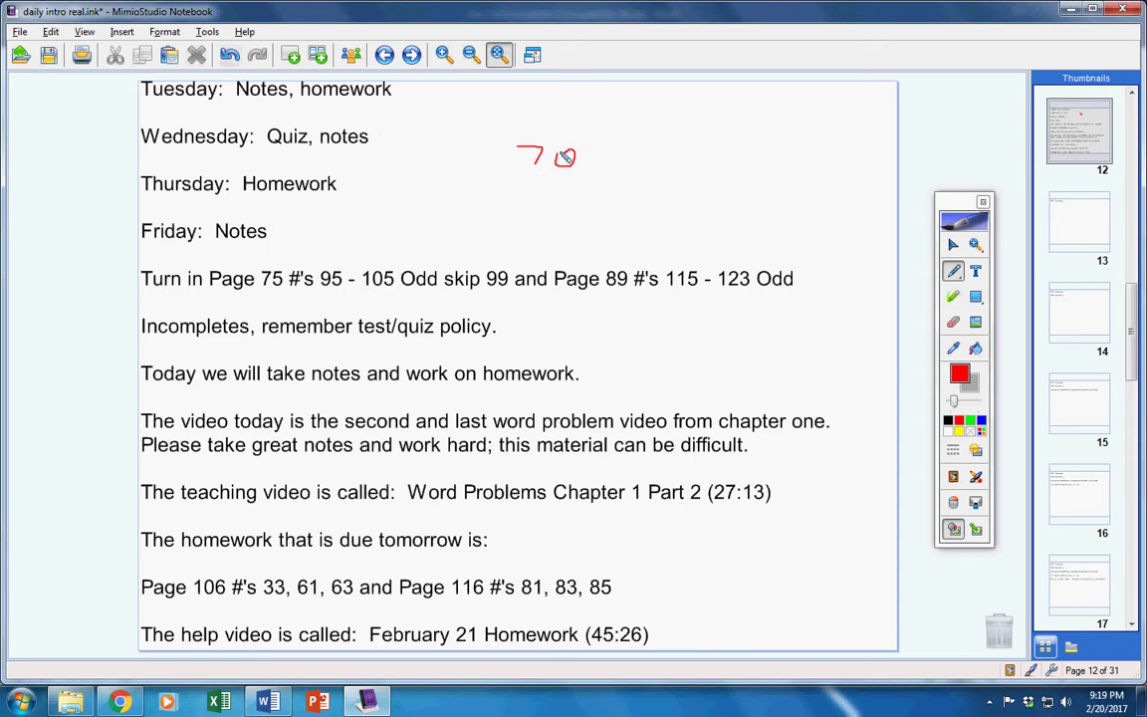
{"action": "left_click", "coordinate": [1095, 136]}
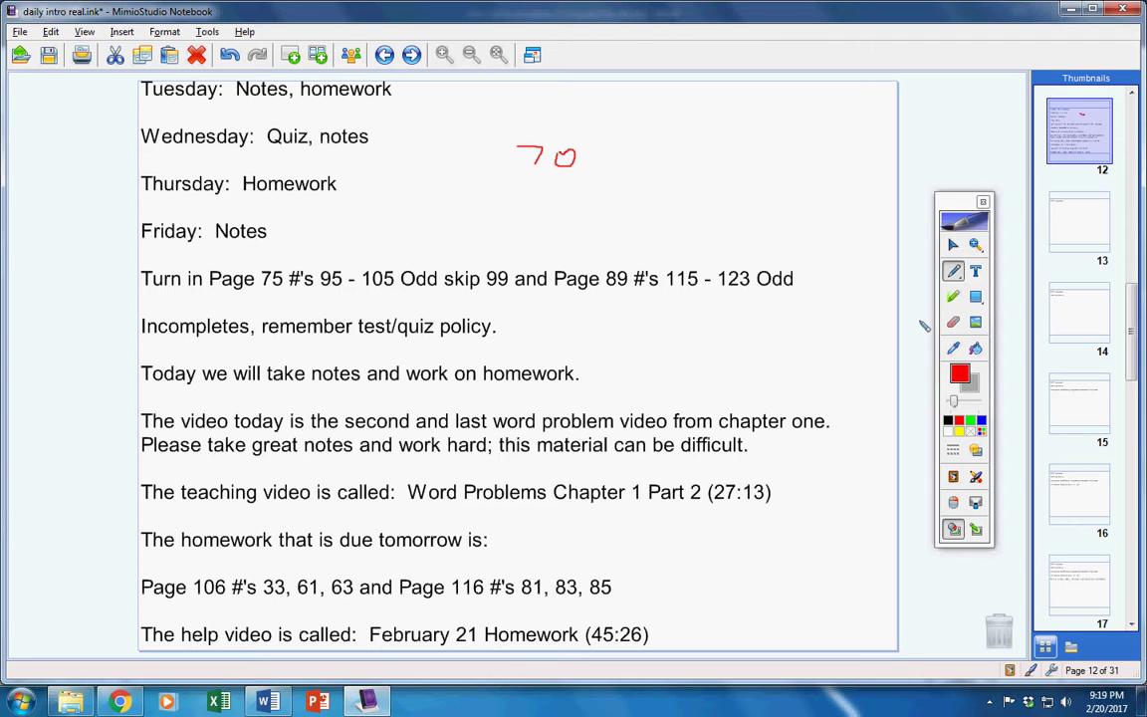
{"action": "key", "text": "Down"}
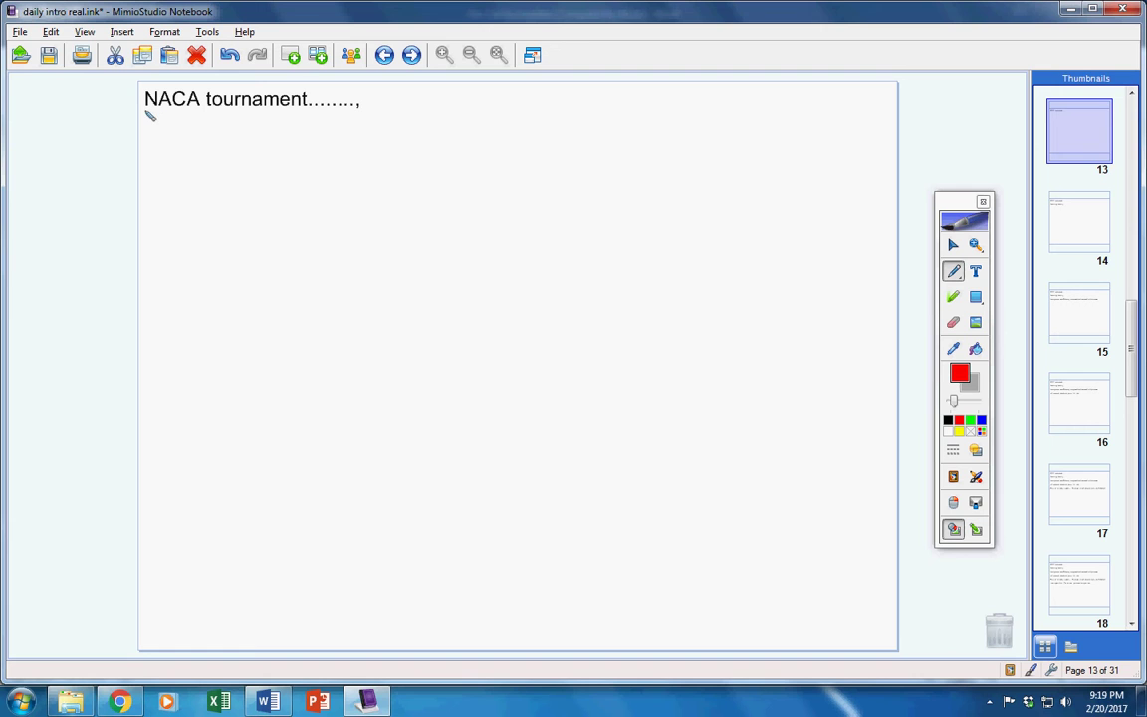
Step: Mark the NACA tournament line in red, strike through Senior on page 14, then reach page 15
{"action": "mouse_move", "coordinate": [147, 115]}
{"action": "left_mouse_down"}
{"action": "mouse_move", "coordinate": [355, 116]}
{"action": "mouse_move", "coordinate": [289, 80]}
{"action": "mouse_move", "coordinate": [231, 77]}
{"action": "mouse_move", "coordinate": [155, 87]}
{"action": "mouse_move", "coordinate": [140, 94]}
{"action": "mouse_move", "coordinate": [147, 113]}
{"action": "left_mouse_up"}
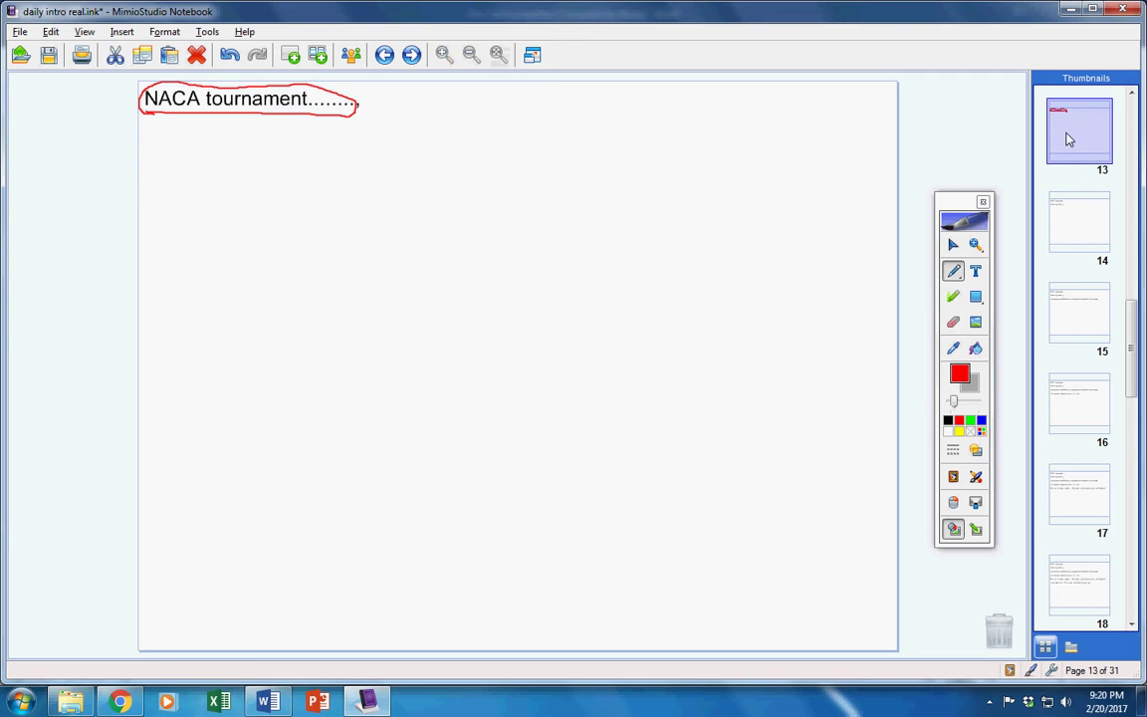
{"action": "key", "text": "Page_Down"}
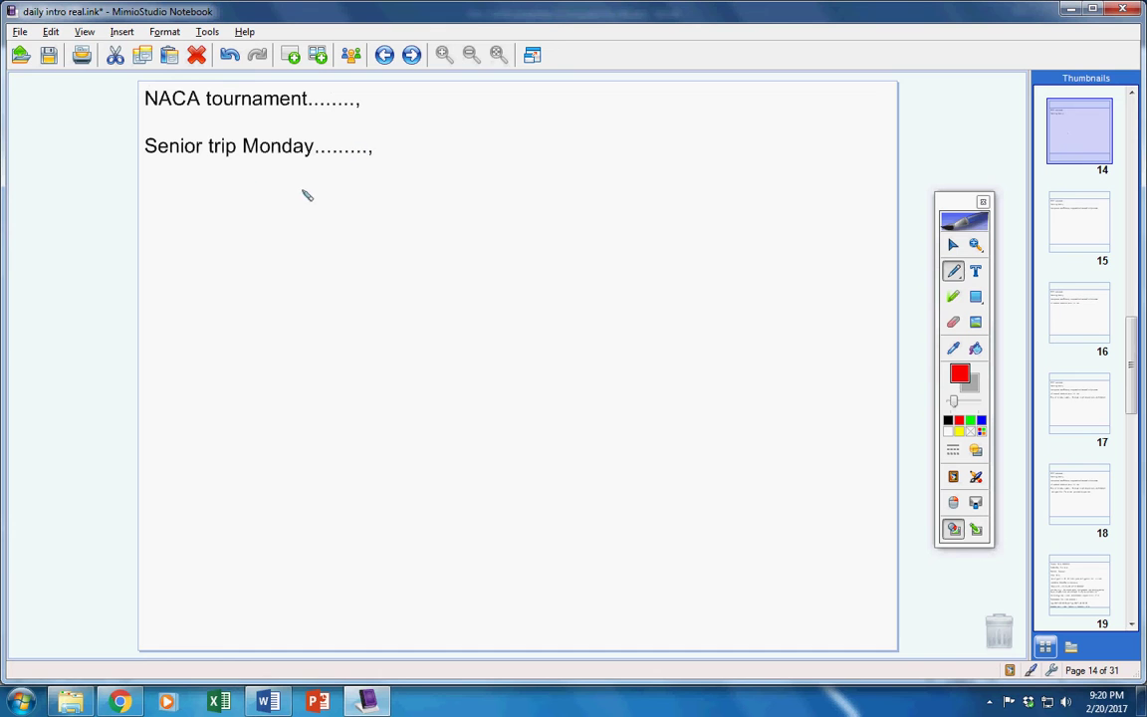
{"action": "mouse_move", "coordinate": [140, 146]}
{"action": "left_mouse_down"}
{"action": "mouse_move", "coordinate": [208, 144]}
{"action": "mouse_move", "coordinate": [157, 129]}
{"action": "mouse_move", "coordinate": [169, 116]}
{"action": "mouse_move", "coordinate": [171, 128]}
{"action": "mouse_move", "coordinate": [211, 132]}
{"action": "mouse_move", "coordinate": [218, 121]}
{"action": "left_mouse_up"}
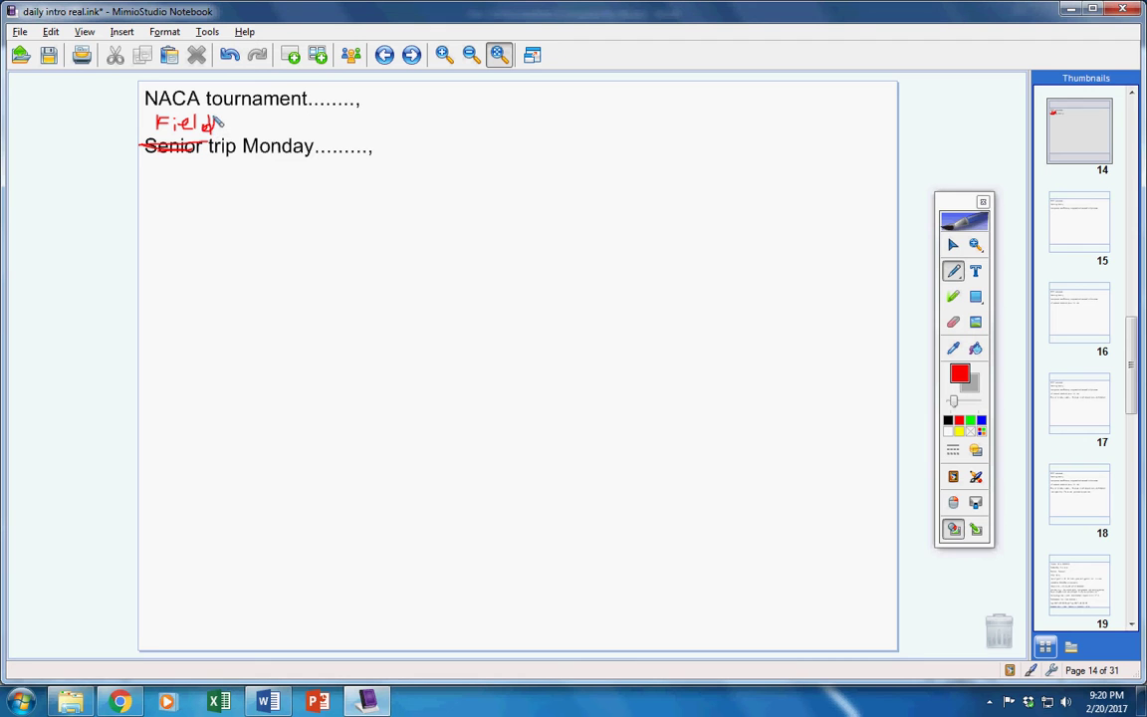
{"action": "left_click", "coordinate": [1077, 132]}
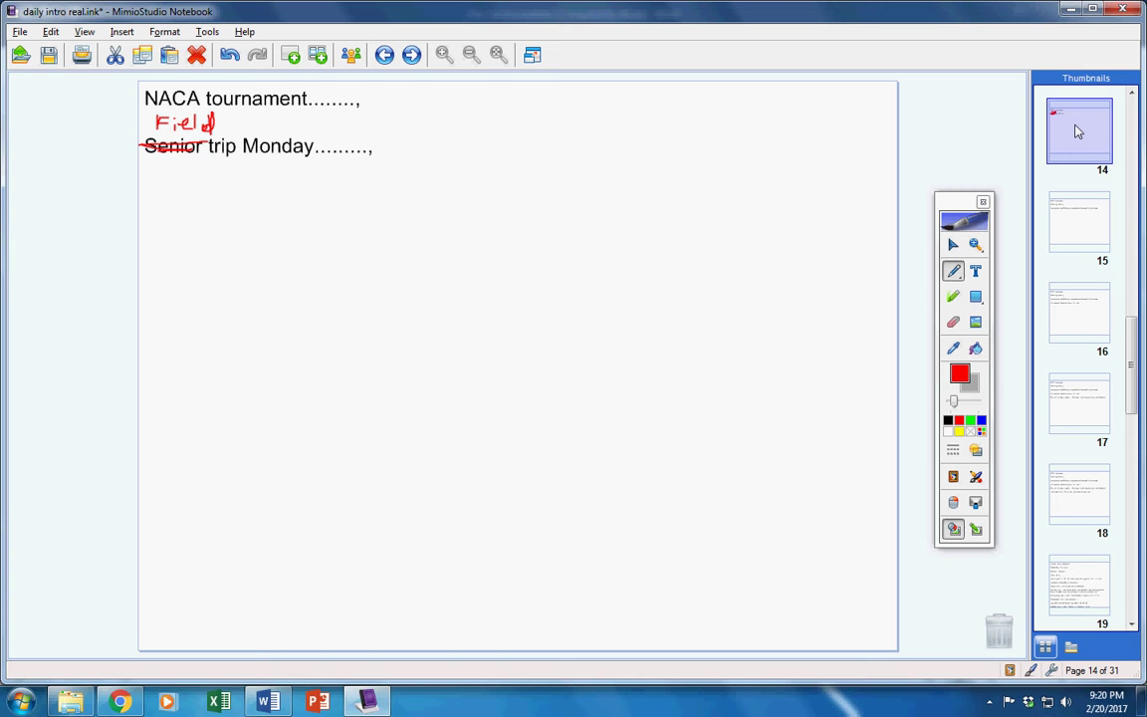
{"action": "scroll", "coordinate": [1077, 131], "scroll_direction": "down", "scroll_amount": 1}
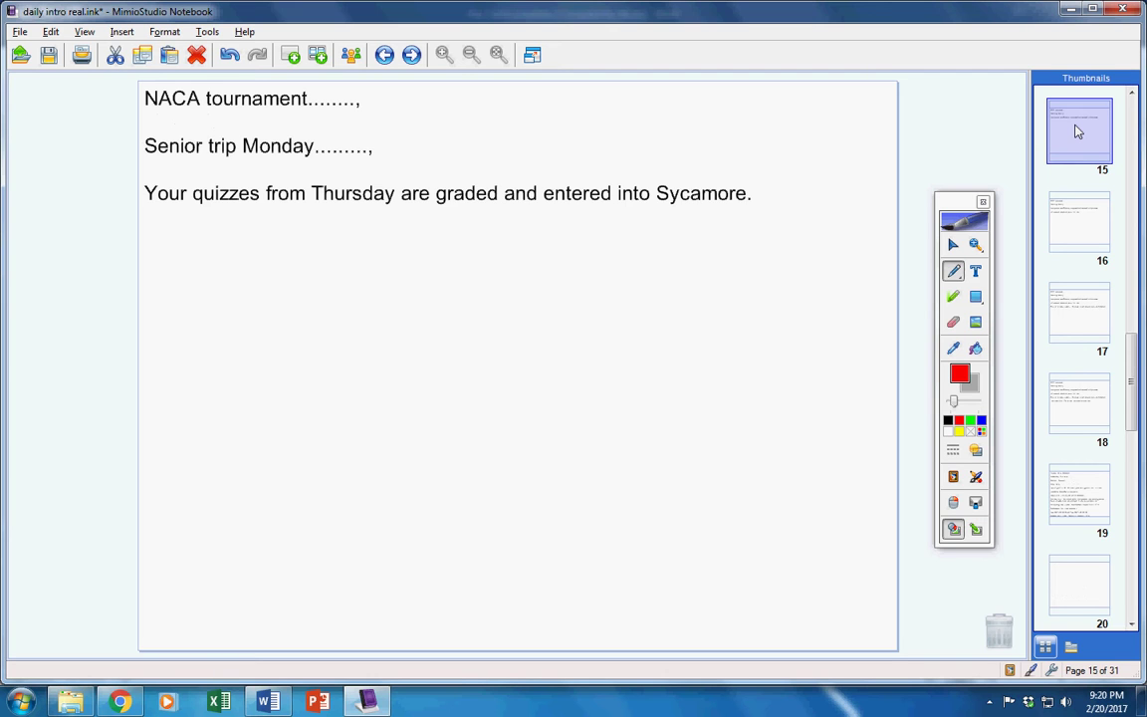
Step: On page 16, handwrite a red note below the quiz line, then erase it
{"action": "scroll", "coordinate": [1077, 131], "scroll_direction": "down", "scroll_amount": 1}
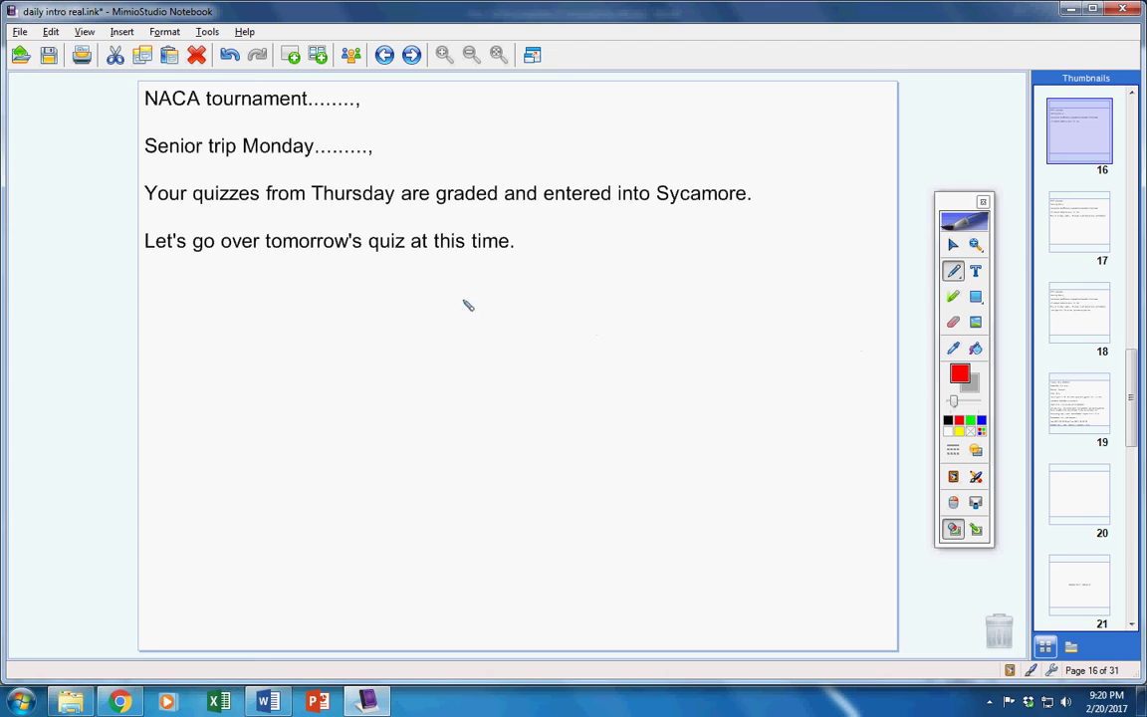
{"action": "mouse_move", "coordinate": [479, 285]}
{"action": "left_mouse_down"}
{"action": "mouse_move", "coordinate": [456, 324]}
{"action": "mouse_move", "coordinate": [448, 293]}
{"action": "left_mouse_up"}
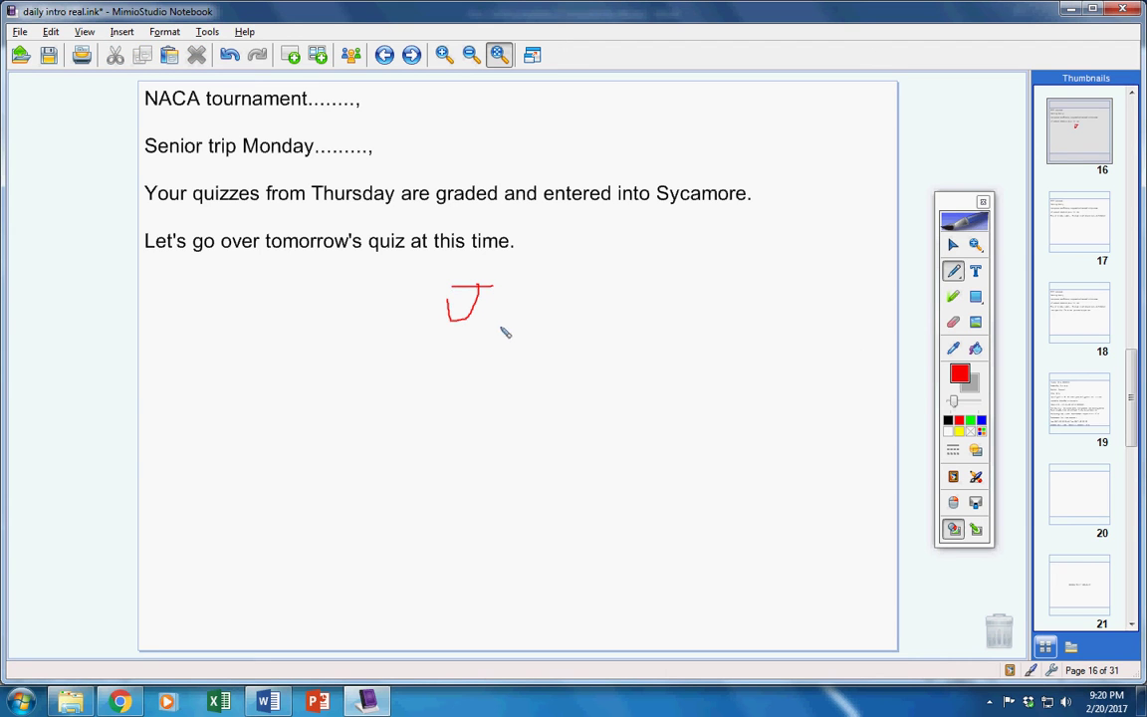
{"action": "mouse_move", "coordinate": [512, 306]}
{"action": "left_mouse_down"}
{"action": "mouse_move", "coordinate": [494, 323]}
{"action": "mouse_move", "coordinate": [550, 325]}
{"action": "mouse_move", "coordinate": [561, 301]}
{"action": "left_mouse_up"}
{"action": "mouse_move", "coordinate": [577, 282]}
{"action": "left_mouse_down"}
{"action": "mouse_move", "coordinate": [591, 328]}
{"action": "mouse_move", "coordinate": [411, 302]}
{"action": "left_mouse_up"}
{"action": "left_click", "coordinate": [953, 321]}
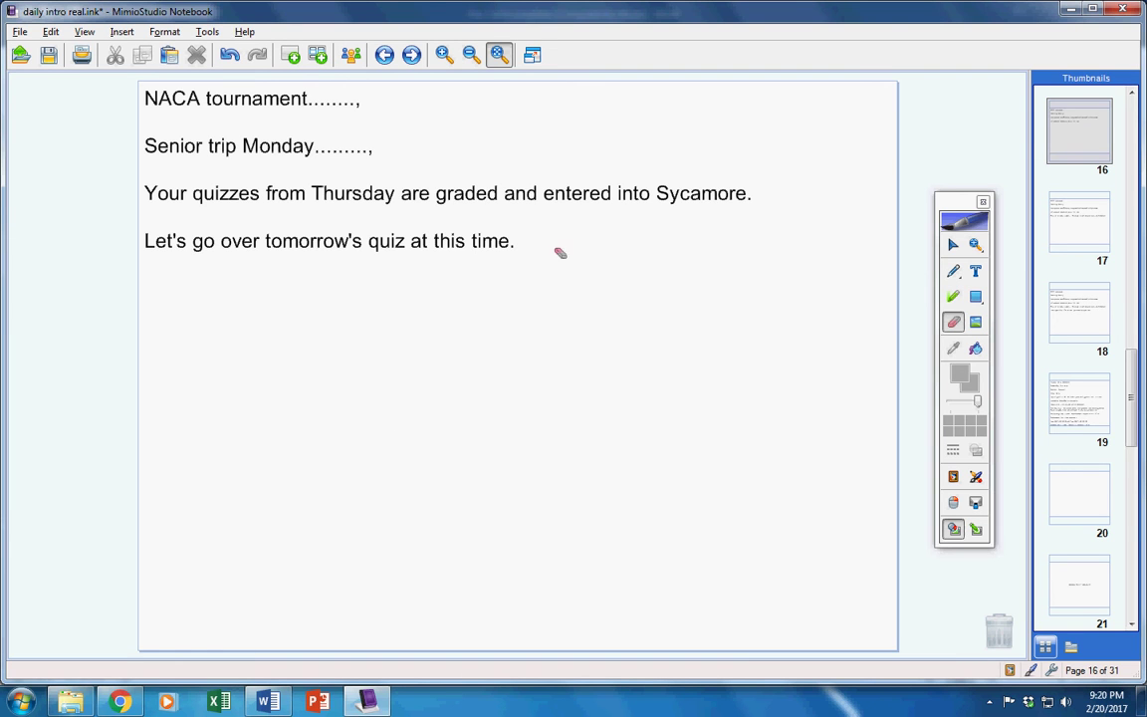
Step: Write the dates 15th and 17th in red, then clear all the ink with the Eraser
{"action": "left_click", "coordinate": [953, 272]}
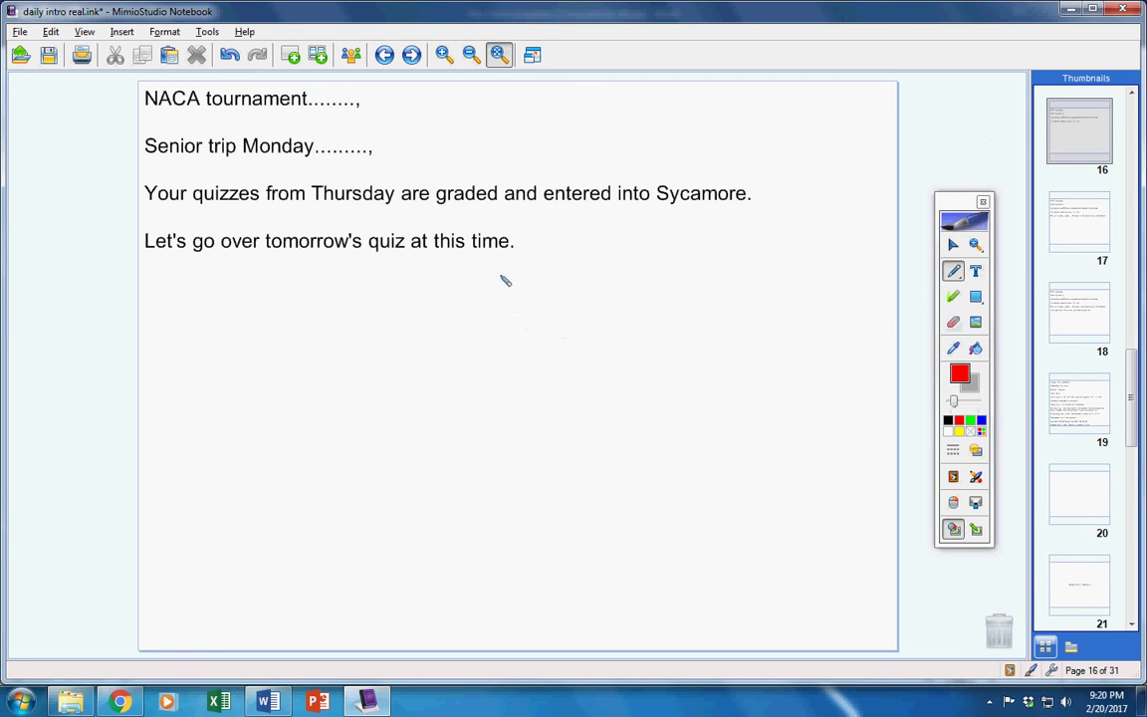
{"action": "mouse_move", "coordinate": [500, 271]}
{"action": "left_mouse_down"}
{"action": "mouse_move", "coordinate": [498, 301]}
{"action": "mouse_move", "coordinate": [569, 263]}
{"action": "mouse_move", "coordinate": [609, 282]}
{"action": "left_mouse_up"}
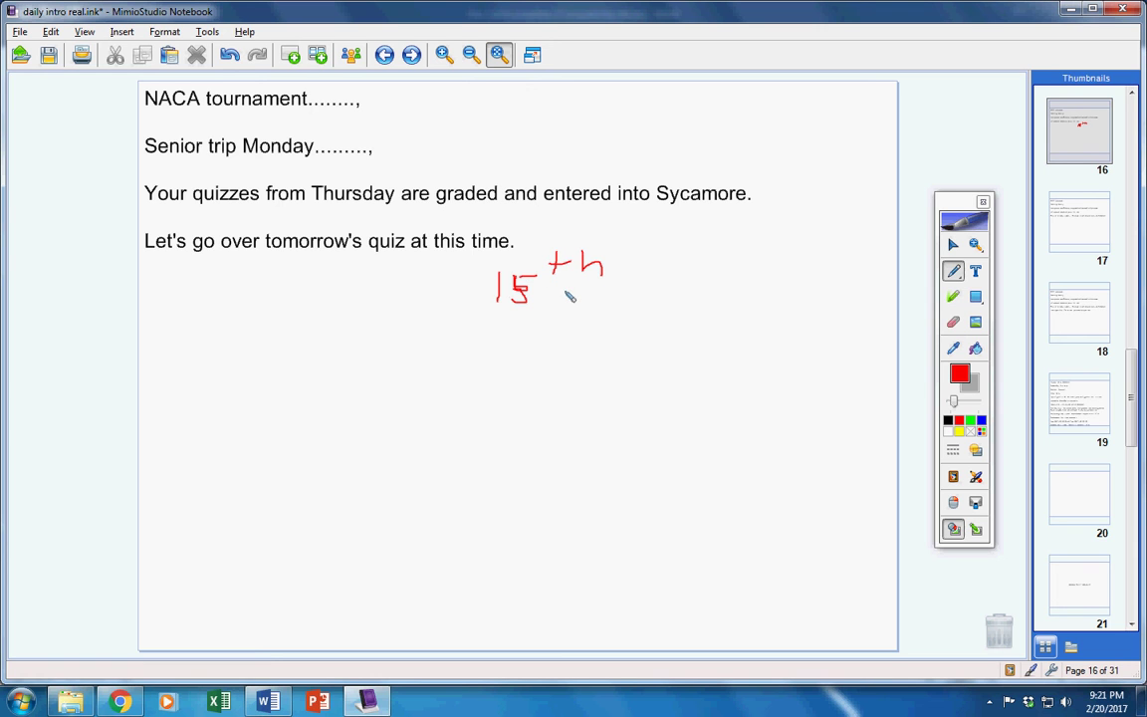
{"action": "mouse_move", "coordinate": [537, 350]}
{"action": "left_mouse_down"}
{"action": "mouse_move", "coordinate": [537, 373]}
{"action": "mouse_move", "coordinate": [569, 376]}
{"action": "left_mouse_up"}
{"action": "mouse_move", "coordinate": [608, 322]}
{"action": "left_mouse_down"}
{"action": "mouse_move", "coordinate": [609, 346]}
{"action": "mouse_move", "coordinate": [630, 336]}
{"action": "mouse_move", "coordinate": [641, 349]}
{"action": "left_mouse_up"}
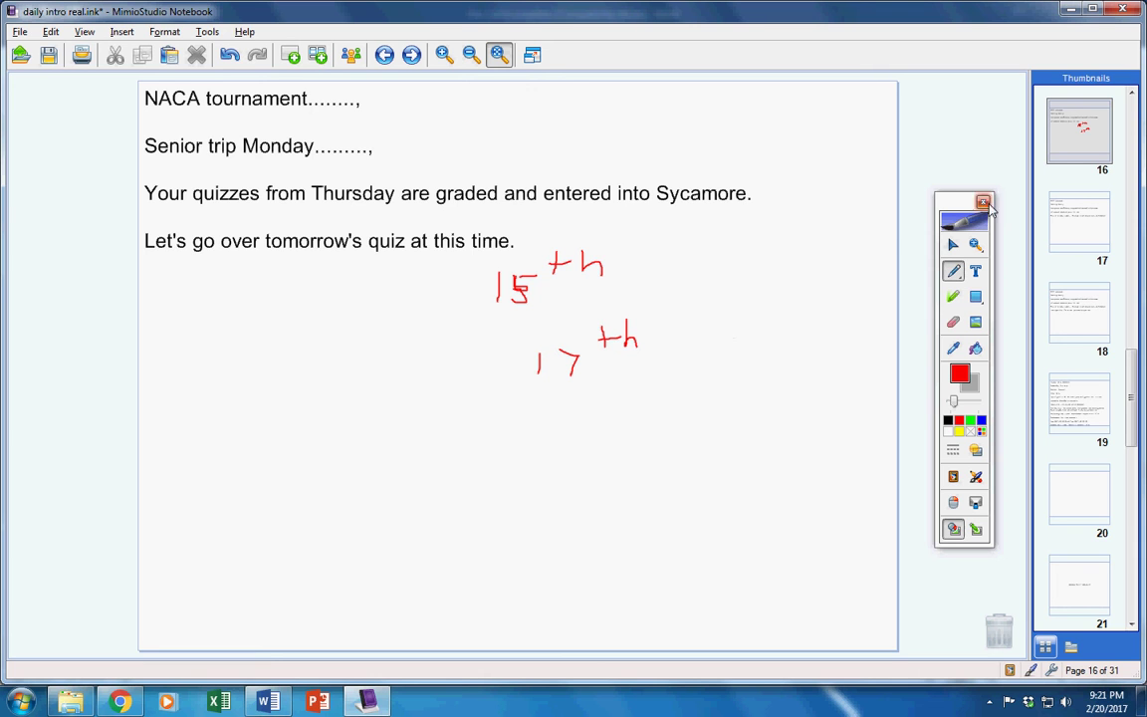
{"action": "double_click", "coordinate": [952, 322]}
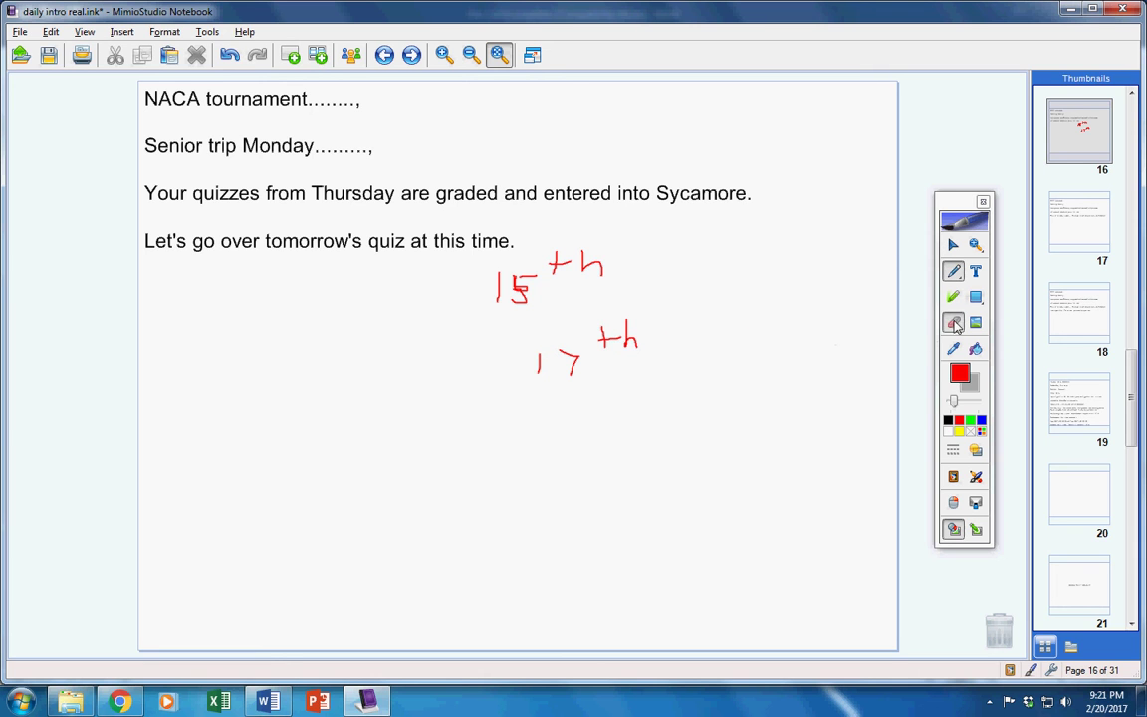
{"action": "left_click", "coordinate": [1083, 143]}
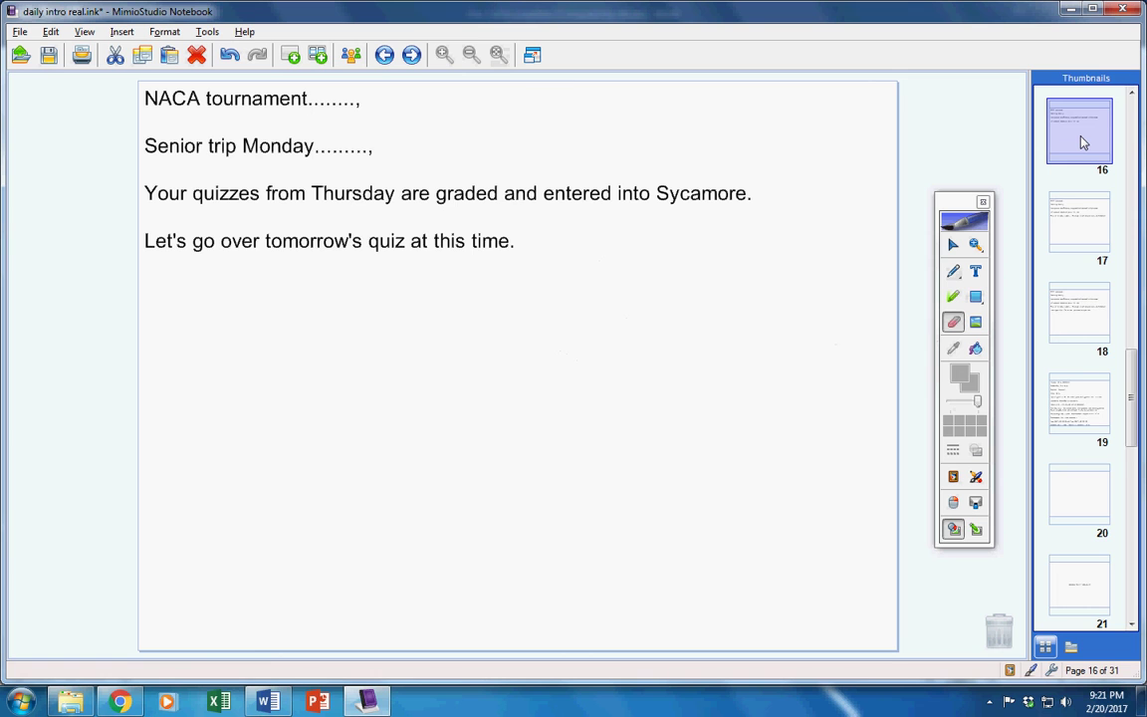
Step: Advance two slides from page 16 to the closing message on page 18
{"action": "key", "text": "Down"}
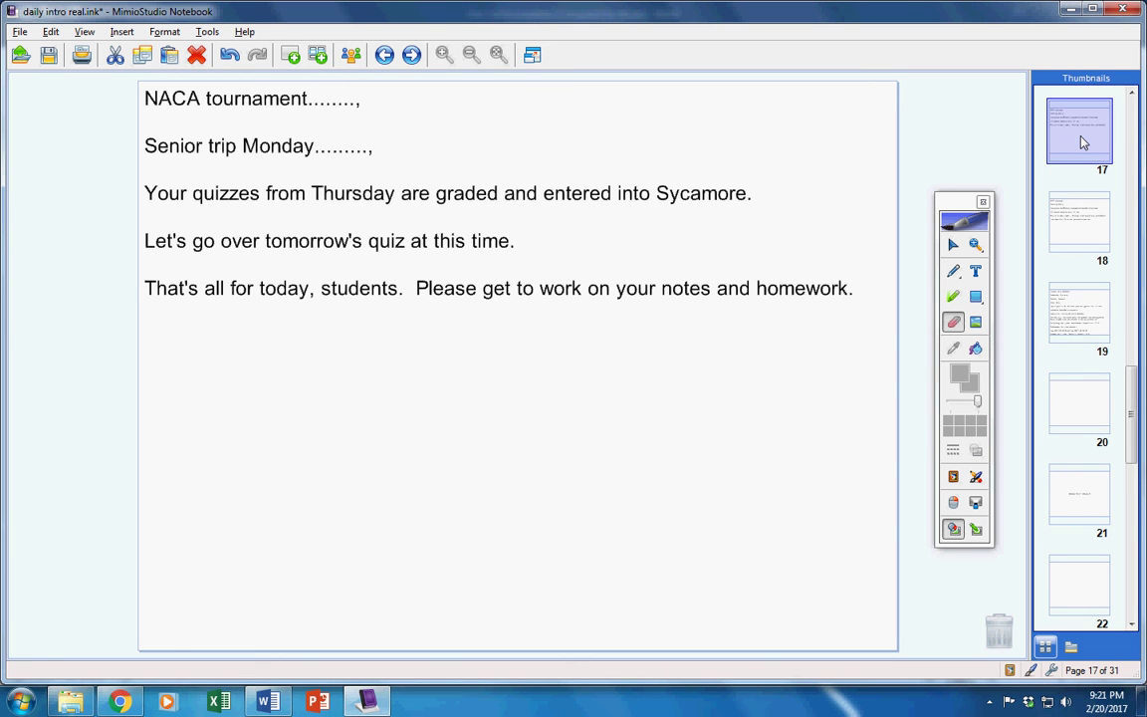
{"action": "key", "text": "Down"}
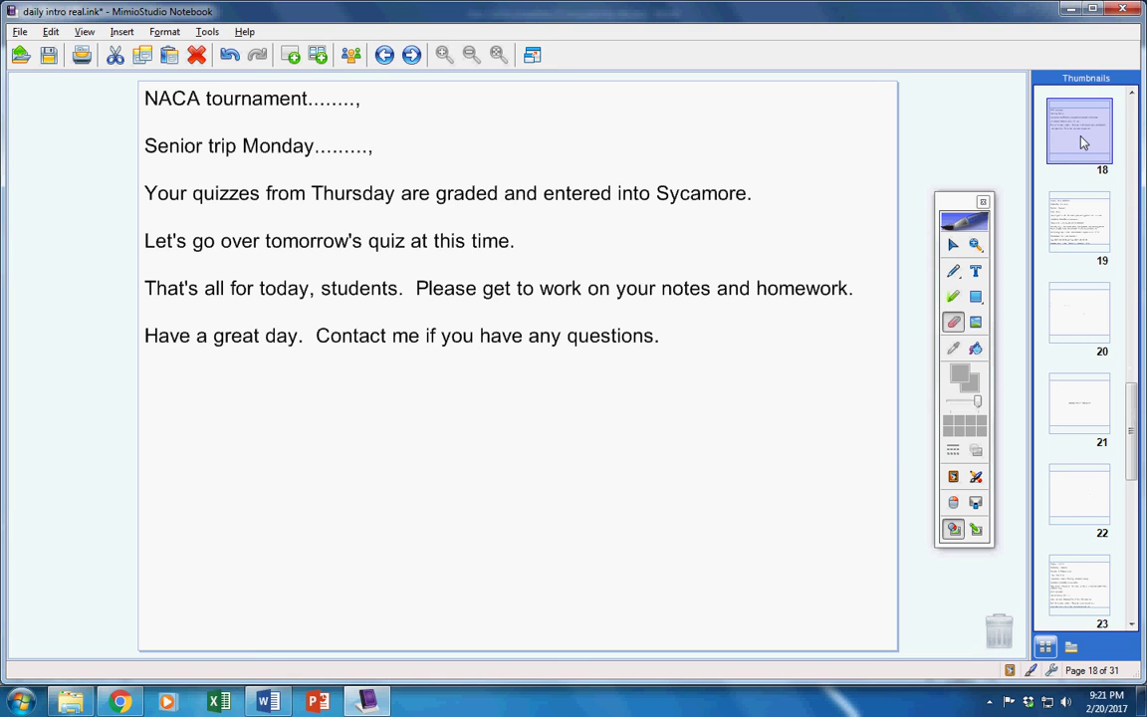